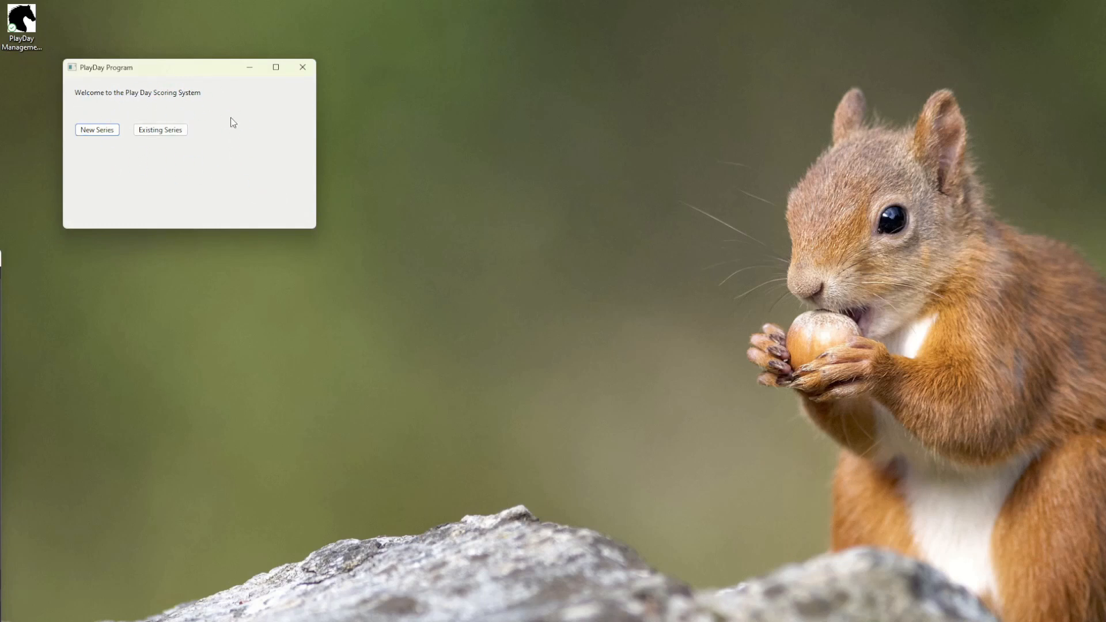
# Step: Create a new series named Winter 2023, reduce the program window's height, and close the program
pyautogui.click(96, 130)
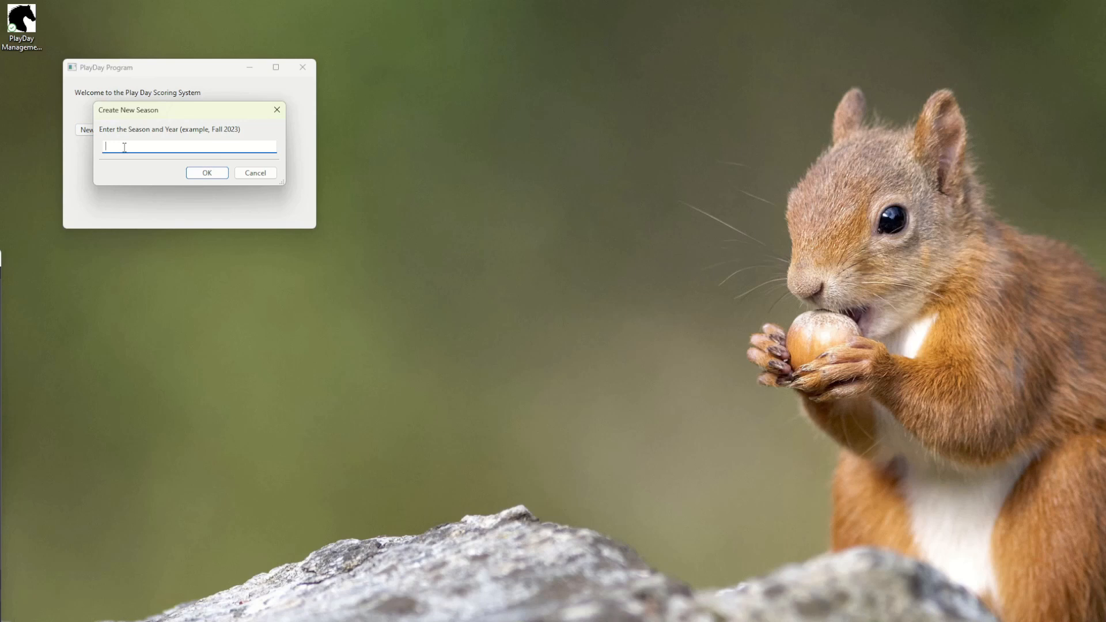
pyautogui.write('Winter 2023')
pyautogui.click(207, 173)
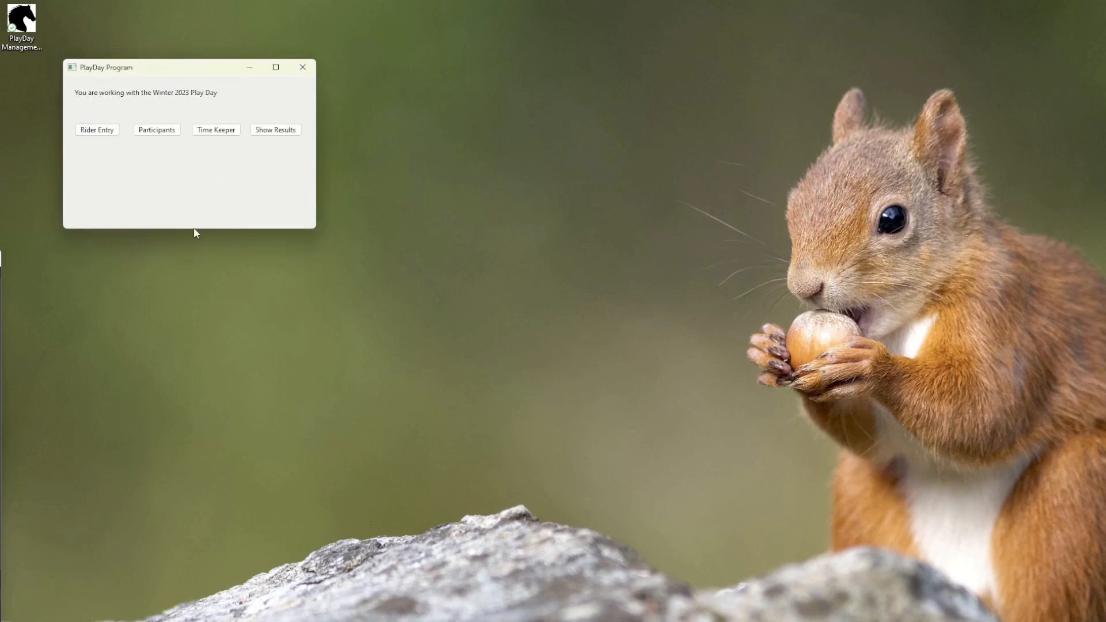
pyautogui.moveTo(195, 228); pyautogui.dragTo(193, 164)
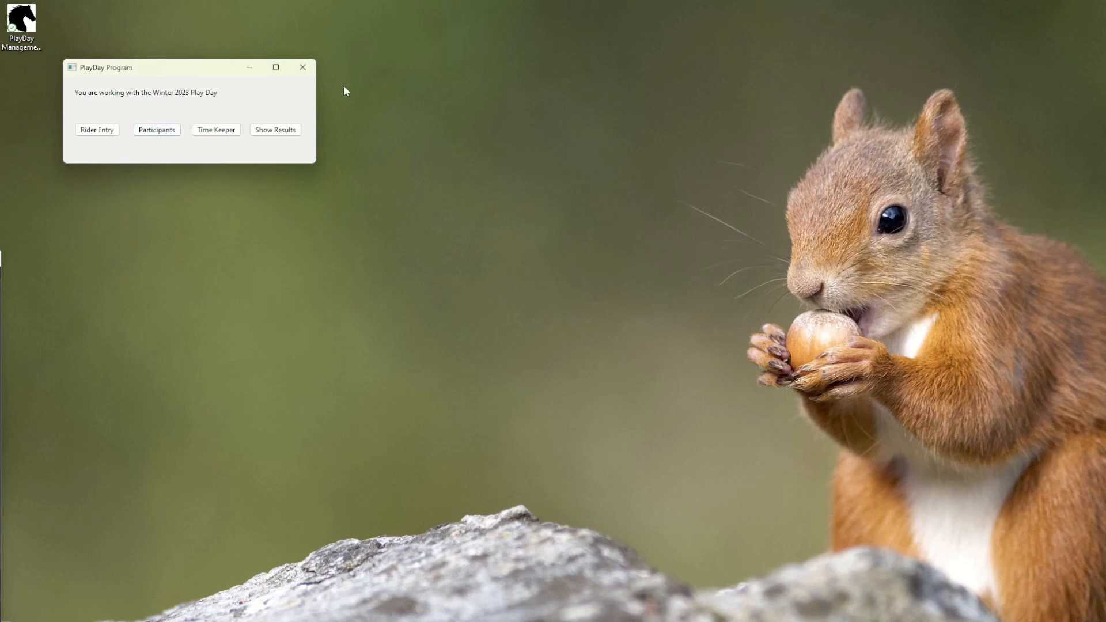
pyautogui.click(303, 66)
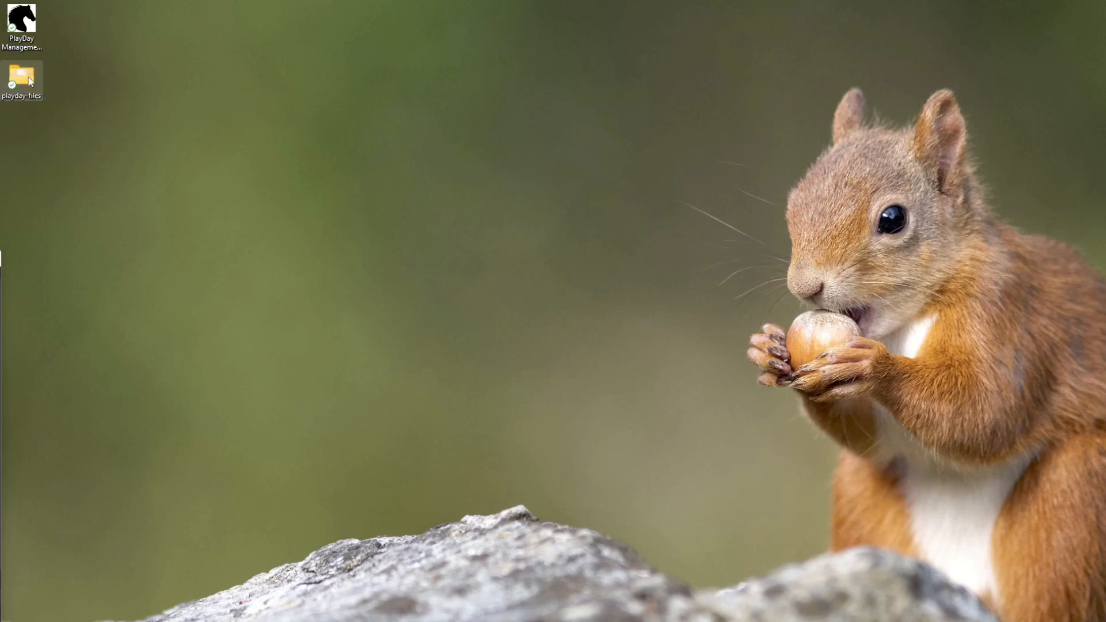
# Step: Inspect the playday-files folder and the data files inside its Fall 2023 subfolder
pyautogui.moveTo(30, 80)
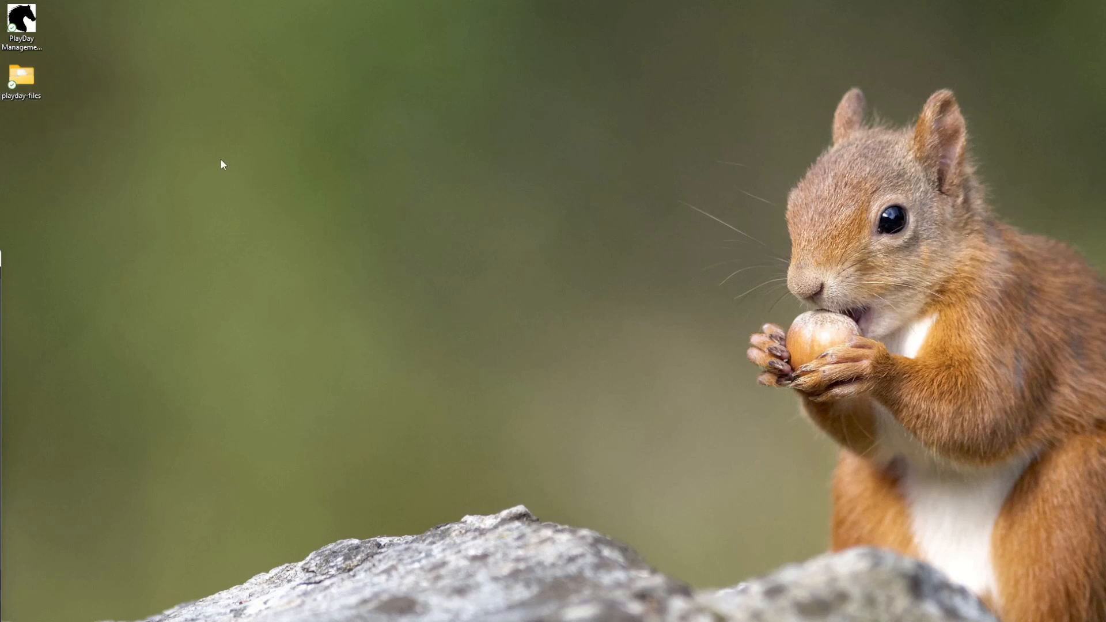
pyautogui.moveTo(1, 130); pyautogui.dragTo(553, 160)
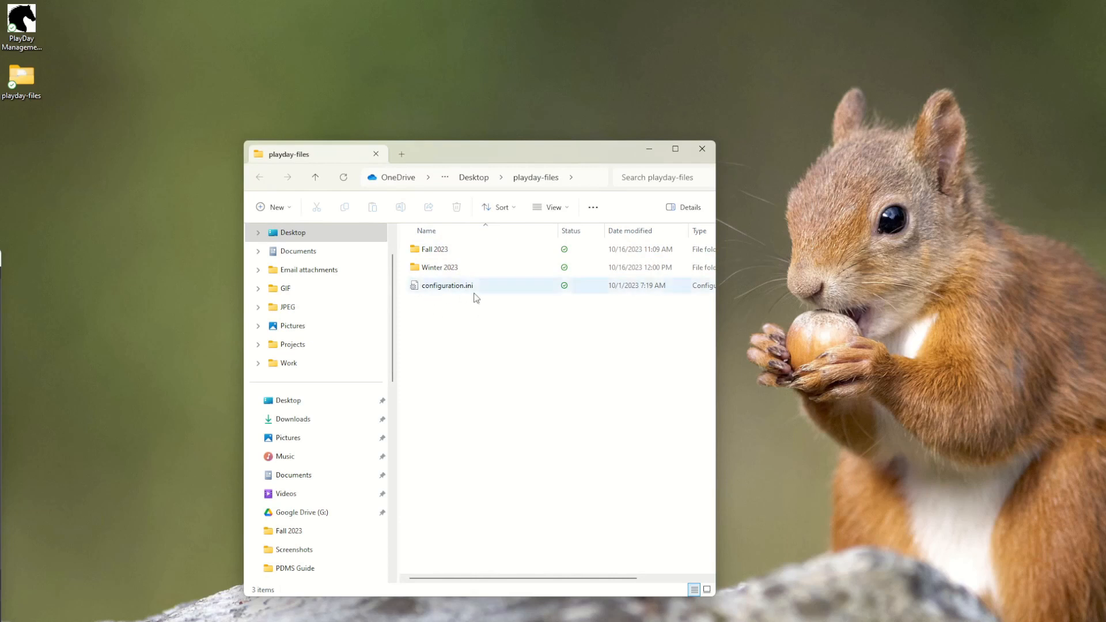
pyautogui.doubleClick(447, 253)
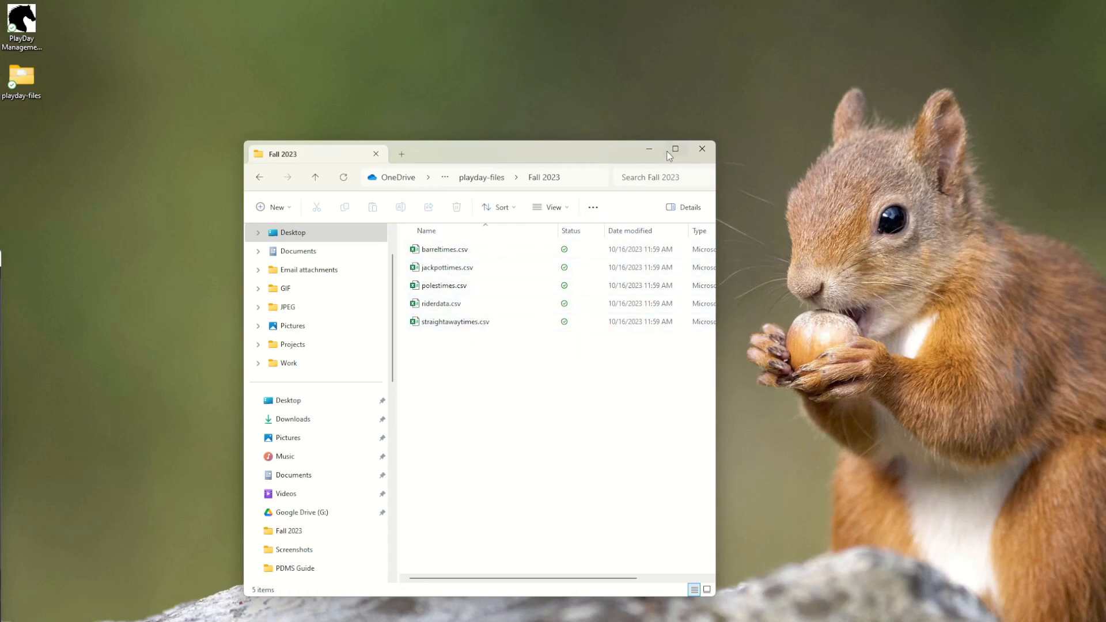
pyautogui.click(705, 153)
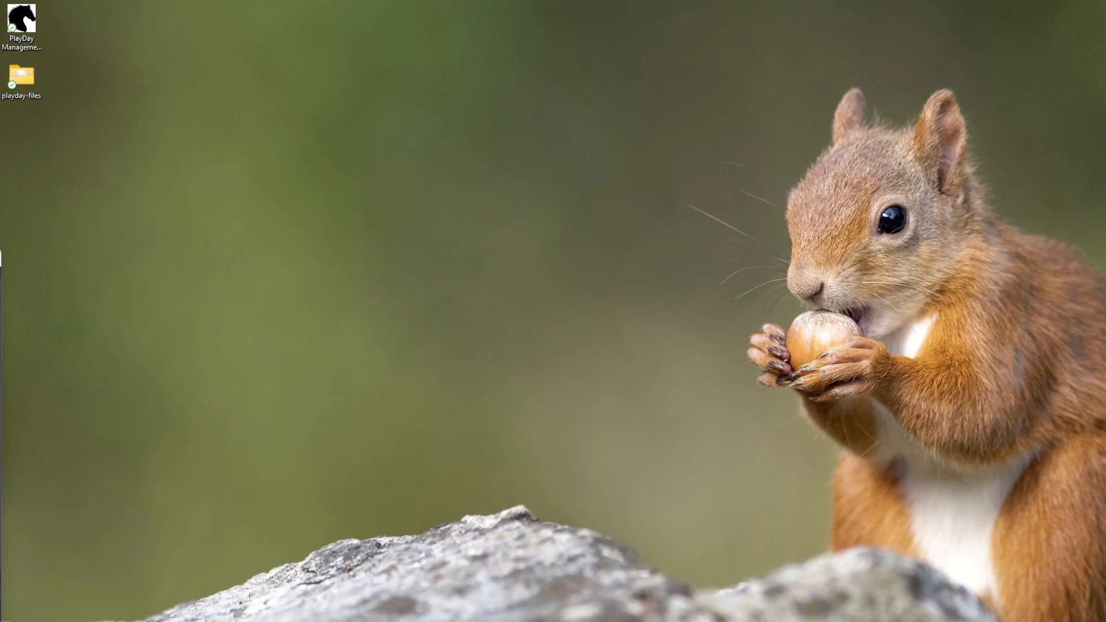
# Step: Relaunch the PlayDay program and load the existing Fall 2023 series
pyautogui.doubleClick(40, 36)
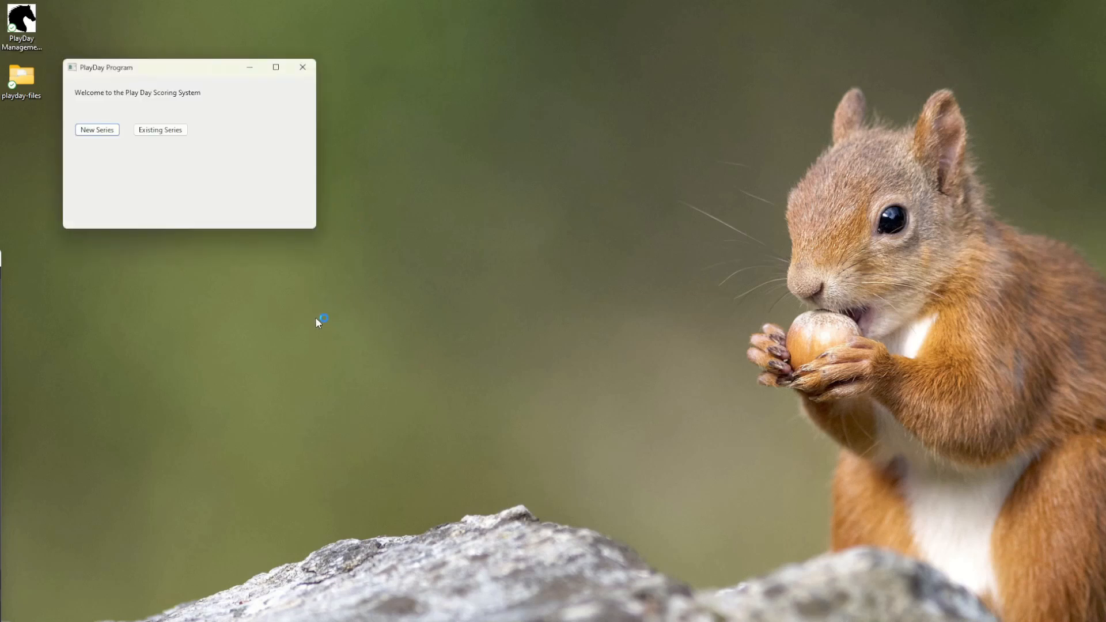
pyautogui.click(174, 129)
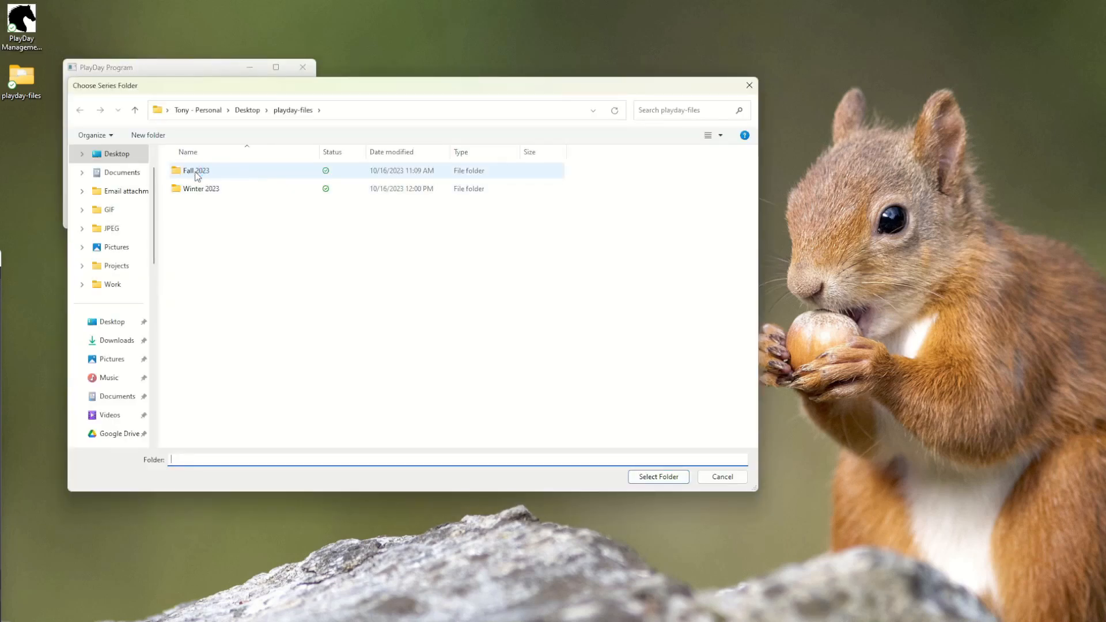
pyautogui.click(195, 171)
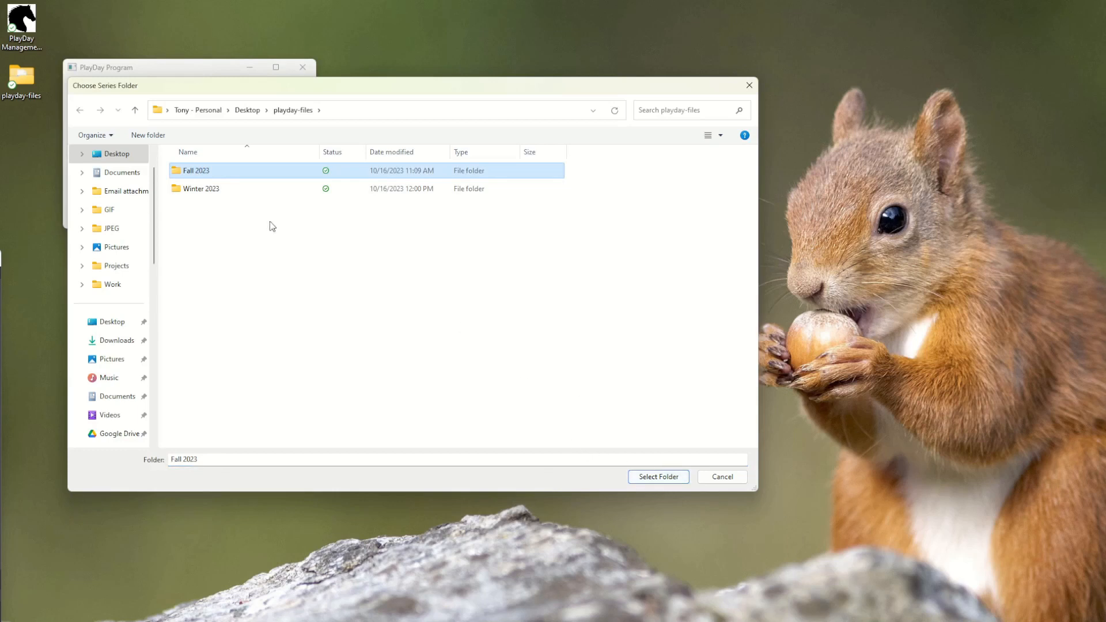
pyautogui.click(659, 478)
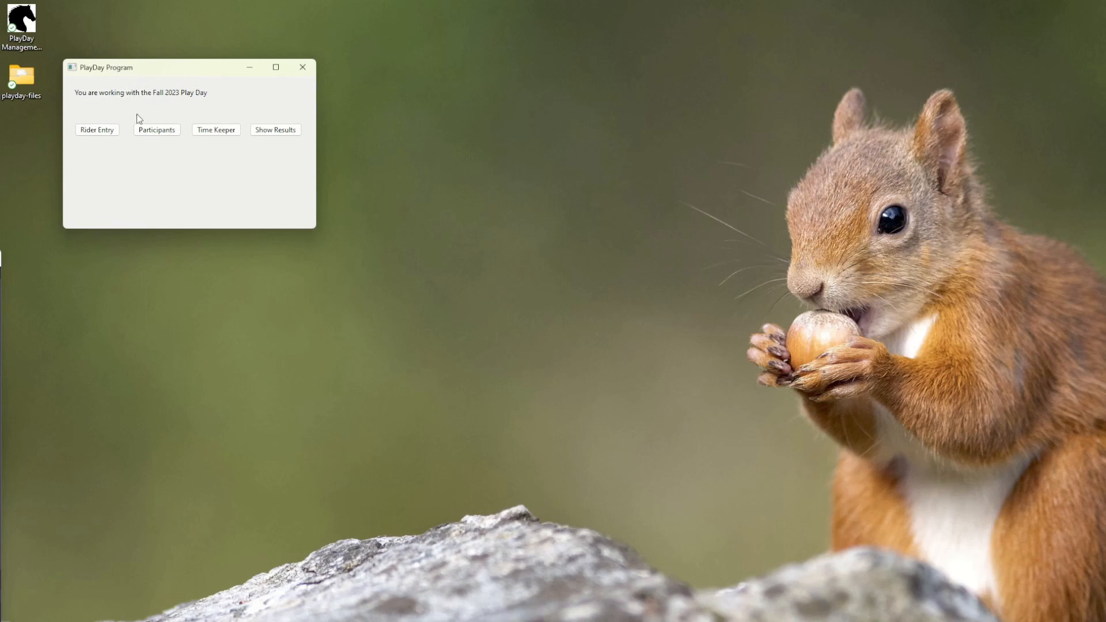
# Step: Start a new rider entry, filling in the rider's full name and the horse name Fluffy
pyautogui.click(108, 135)
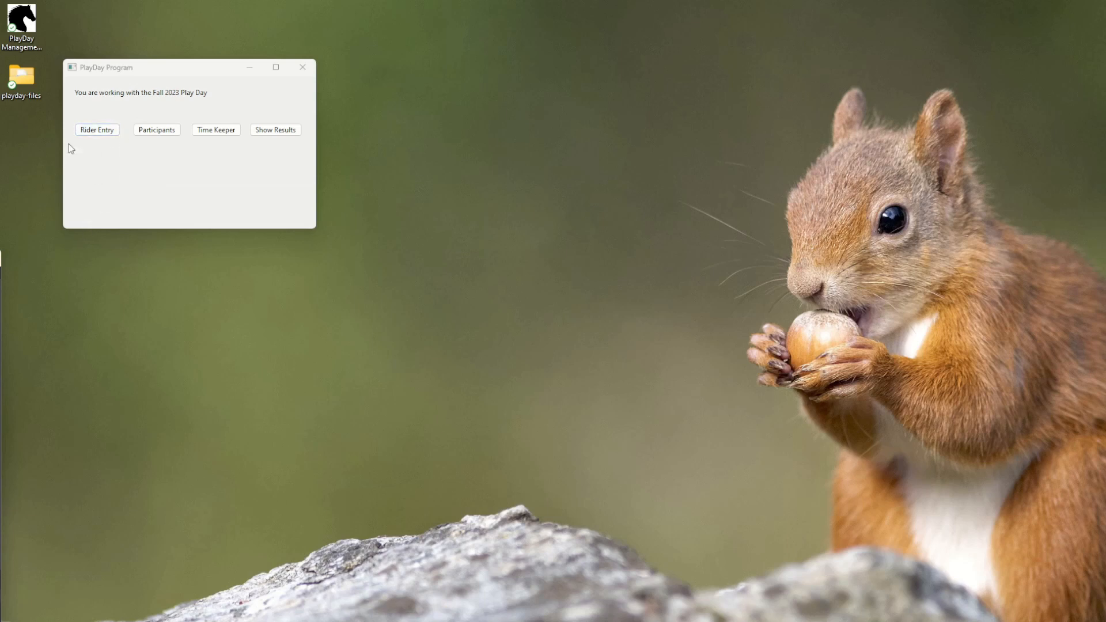
pyautogui.click(110, 130)
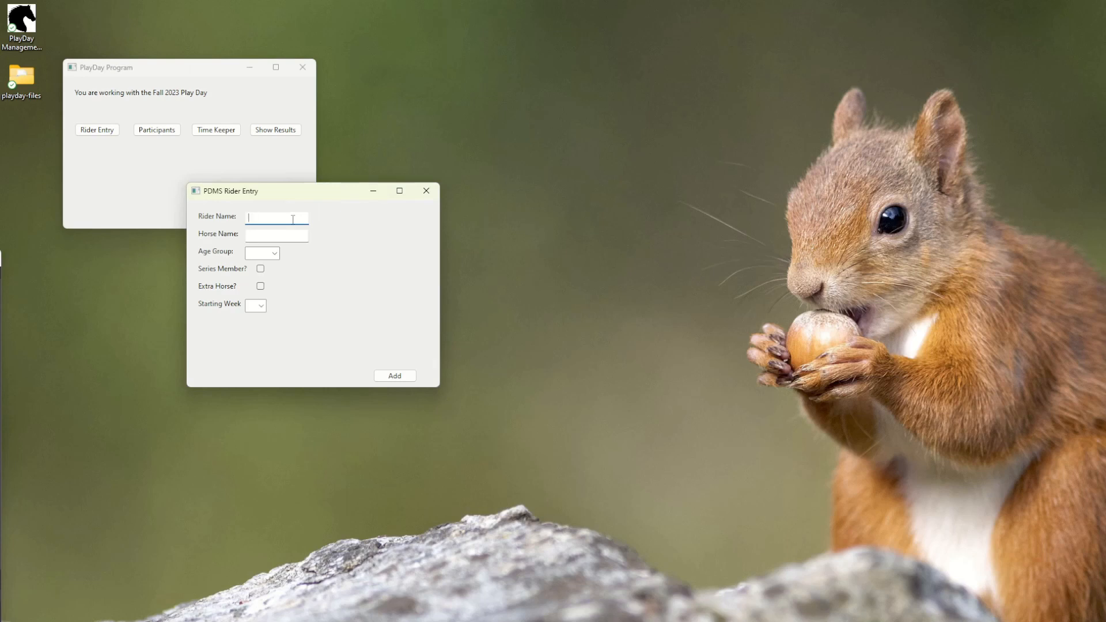
pyautogui.write('Jane Doe')
pyautogui.press('Tab')
pyautogui.write('Fluffy')
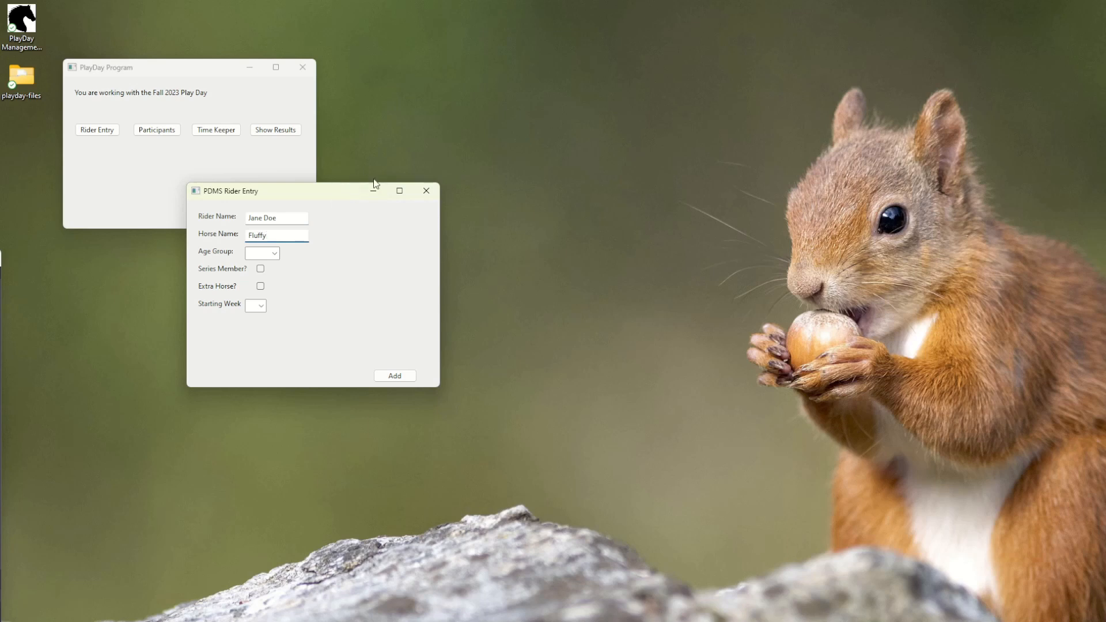
# Step: Set the rider's age group to 5-8 and starting week to 2, leaving series member and extra horse unchecked
pyautogui.click(276, 253)
pyautogui.click(261, 269)
pyautogui.click(262, 288)
pyautogui.click(263, 287)
pyautogui.click(258, 307)
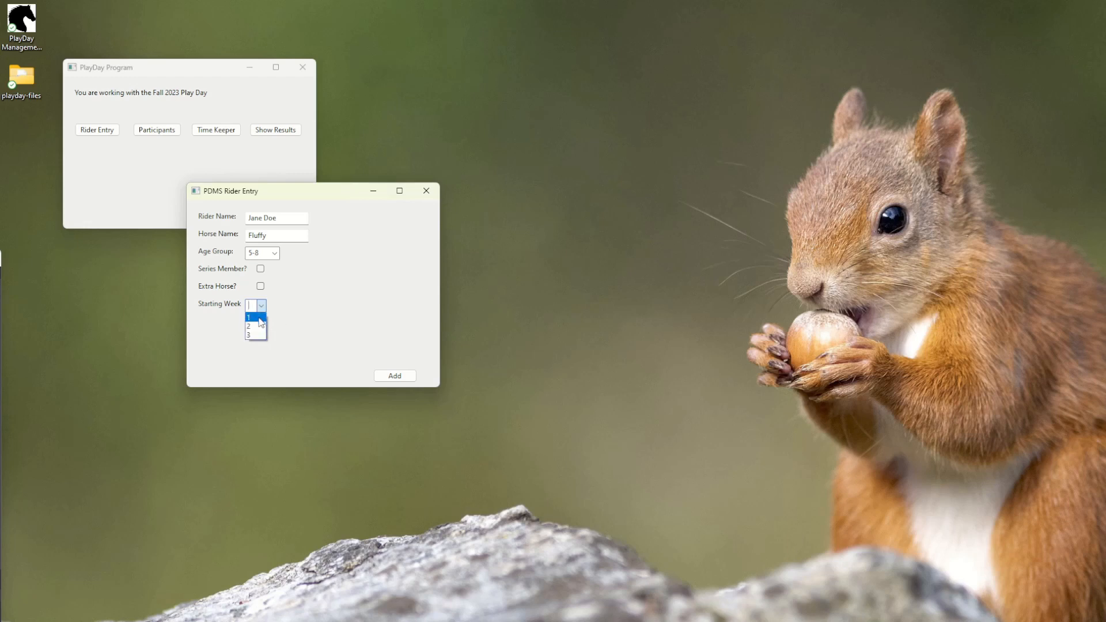
pyautogui.click(258, 327)
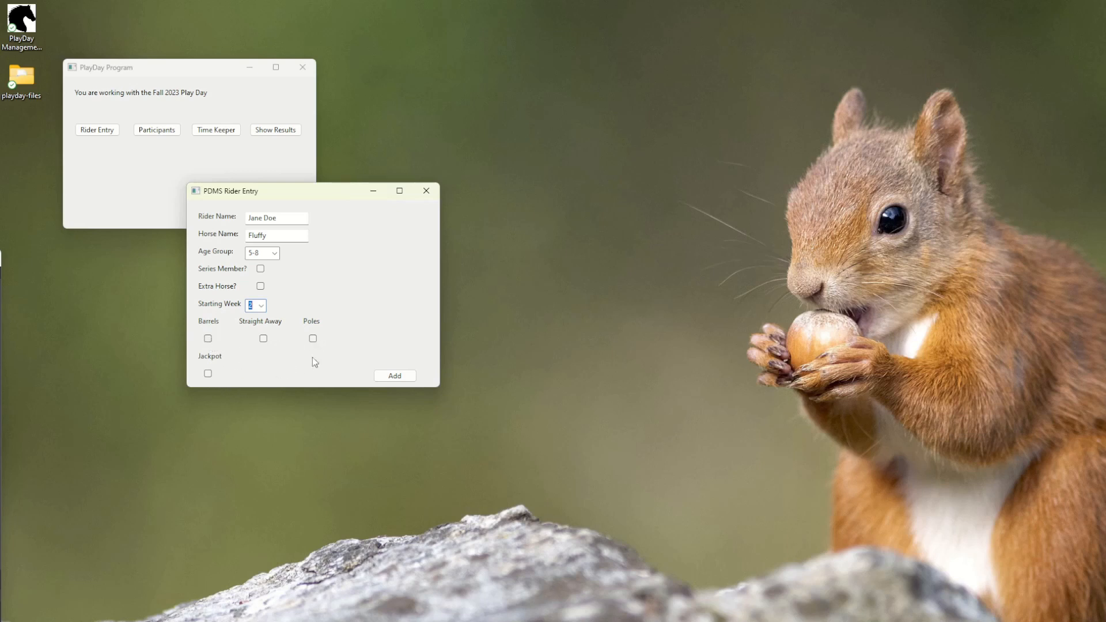
# Step: Enter the rider in Barrels and Jackpot, add the record, and close the rider entry form
pyautogui.click(208, 339)
pyautogui.click(208, 373)
pyautogui.click(402, 379)
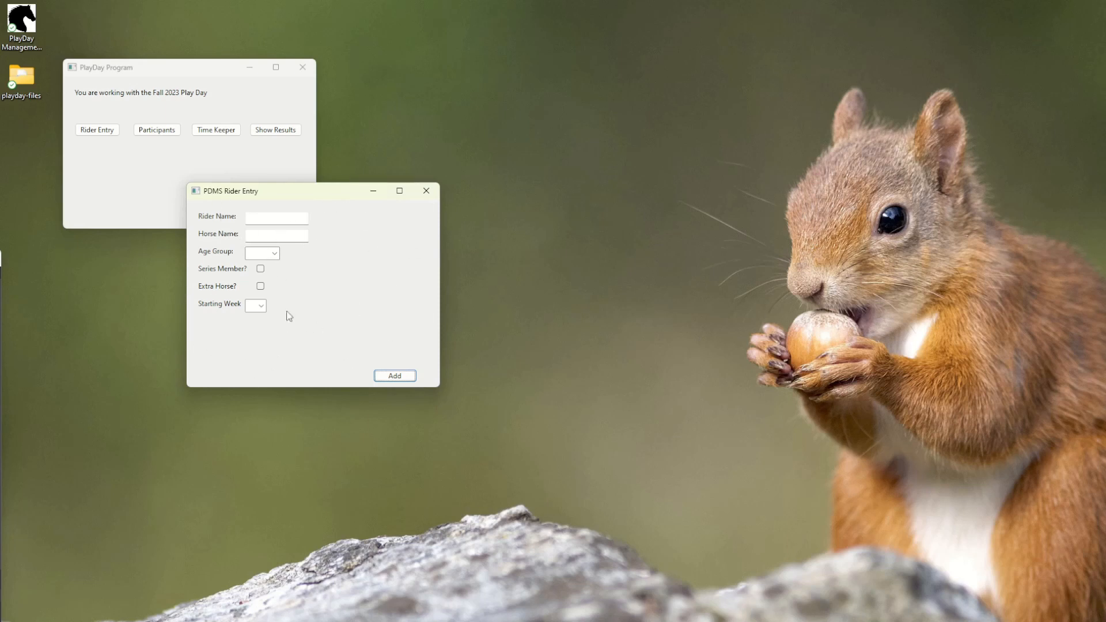
pyautogui.click(427, 193)
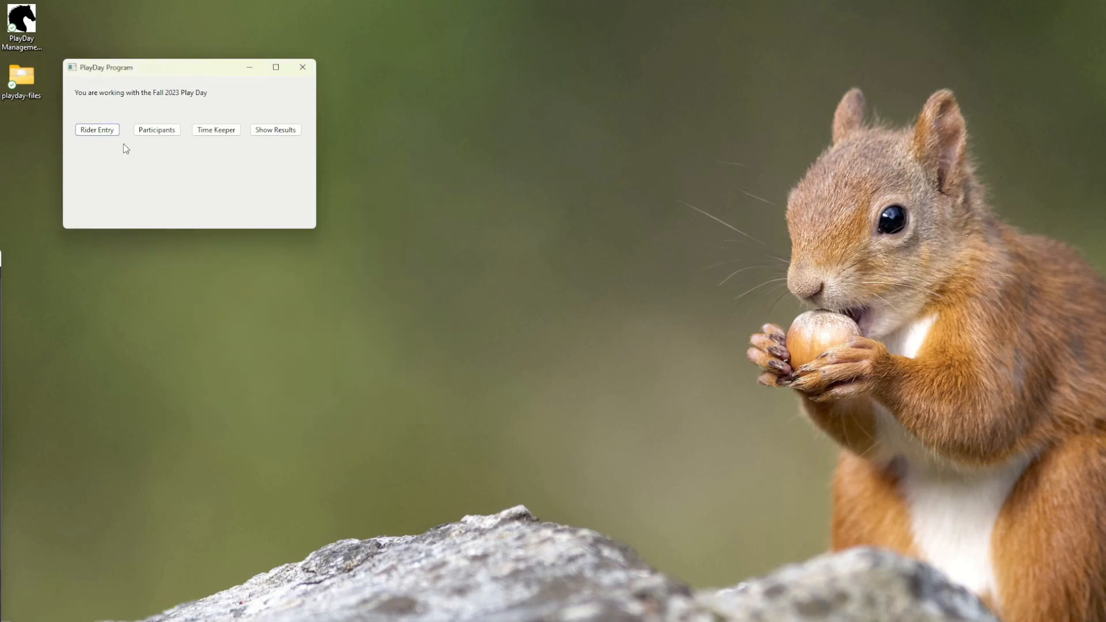
# Step: Open the participants list, enlarge its window to show all columns, and load day 2 for all age groups
pyautogui.click(163, 134)
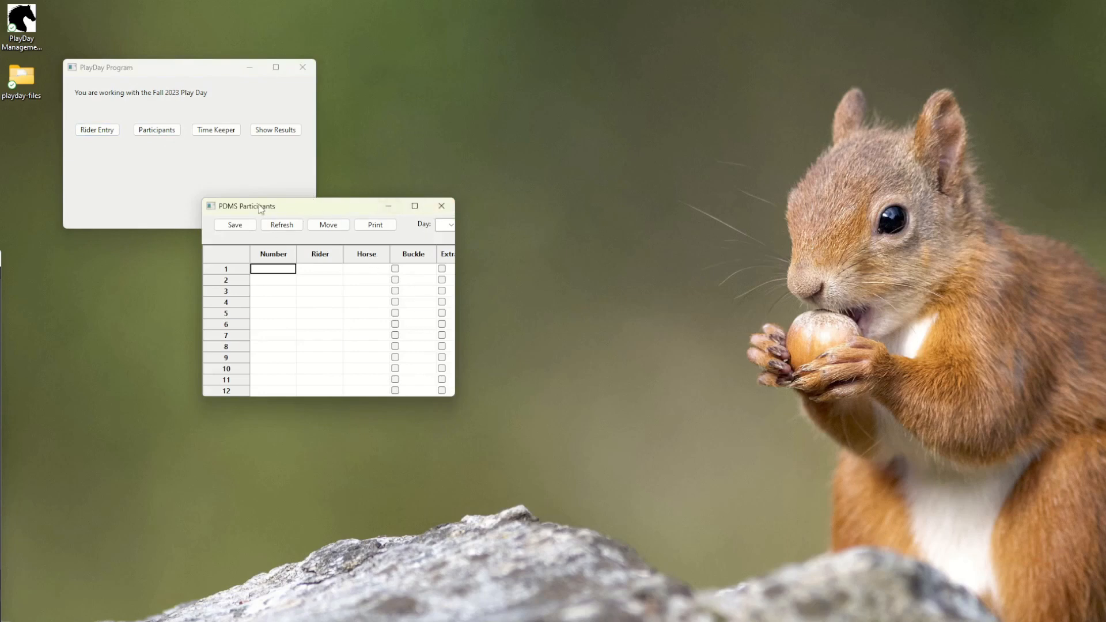
pyautogui.moveTo(203, 199); pyautogui.dragTo(12, 16)
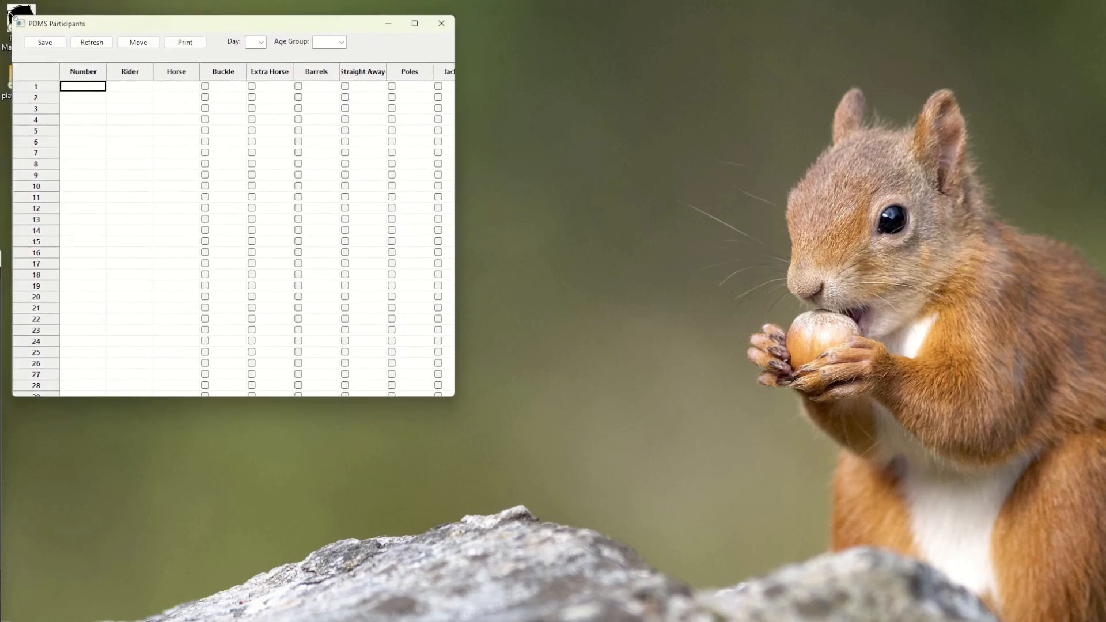
pyautogui.moveTo(455, 396); pyautogui.dragTo(552, 529)
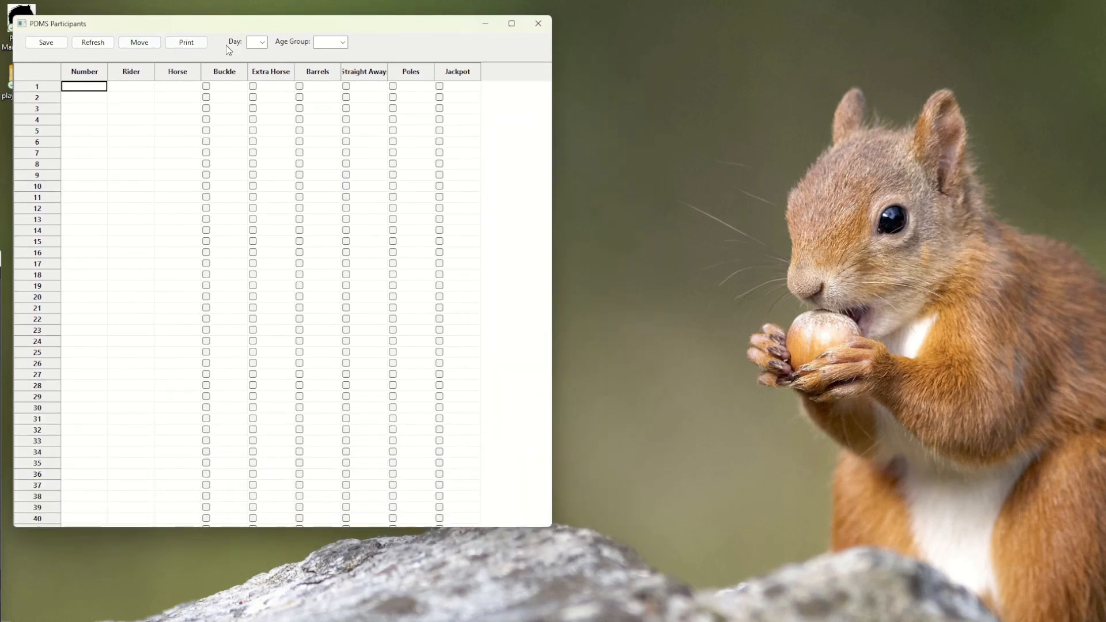
pyautogui.click(258, 42)
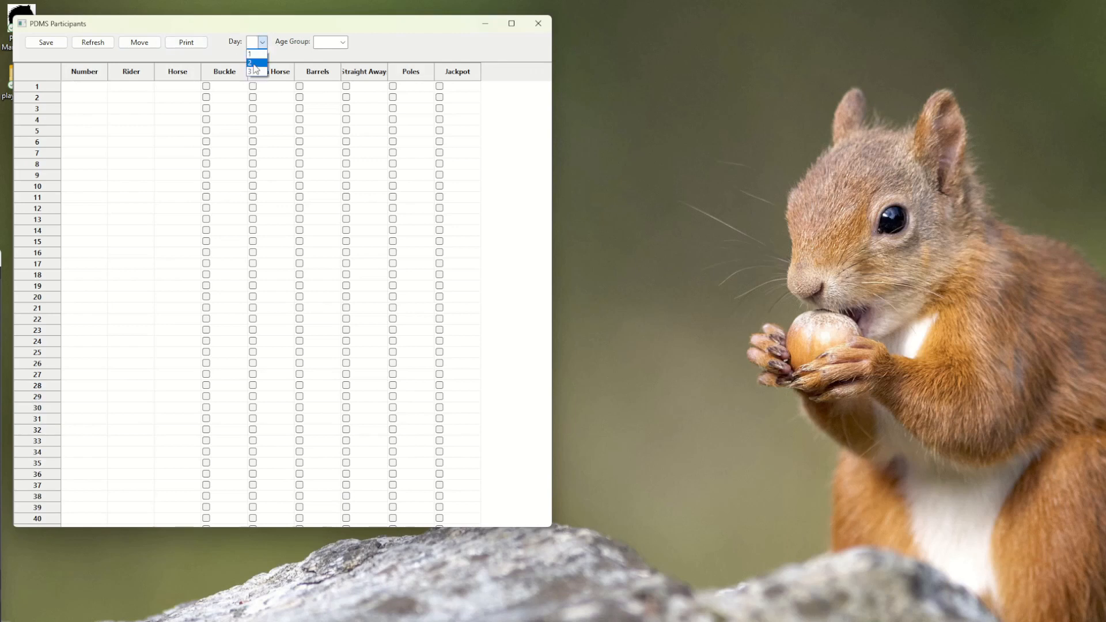
pyautogui.click(255, 63)
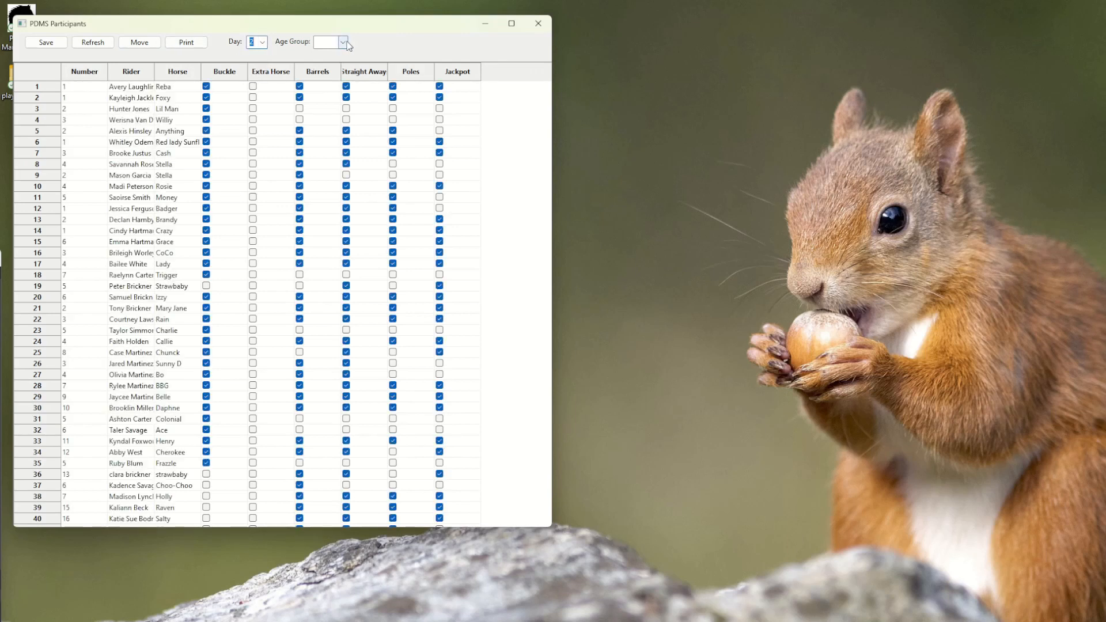
pyautogui.click(345, 43)
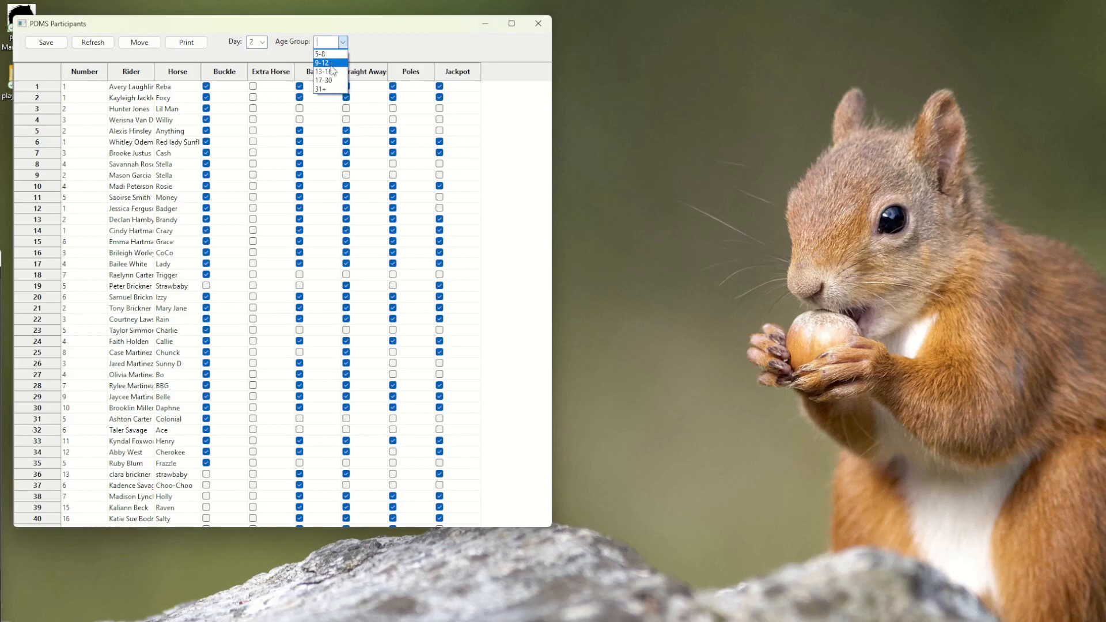
pyautogui.click(424, 48)
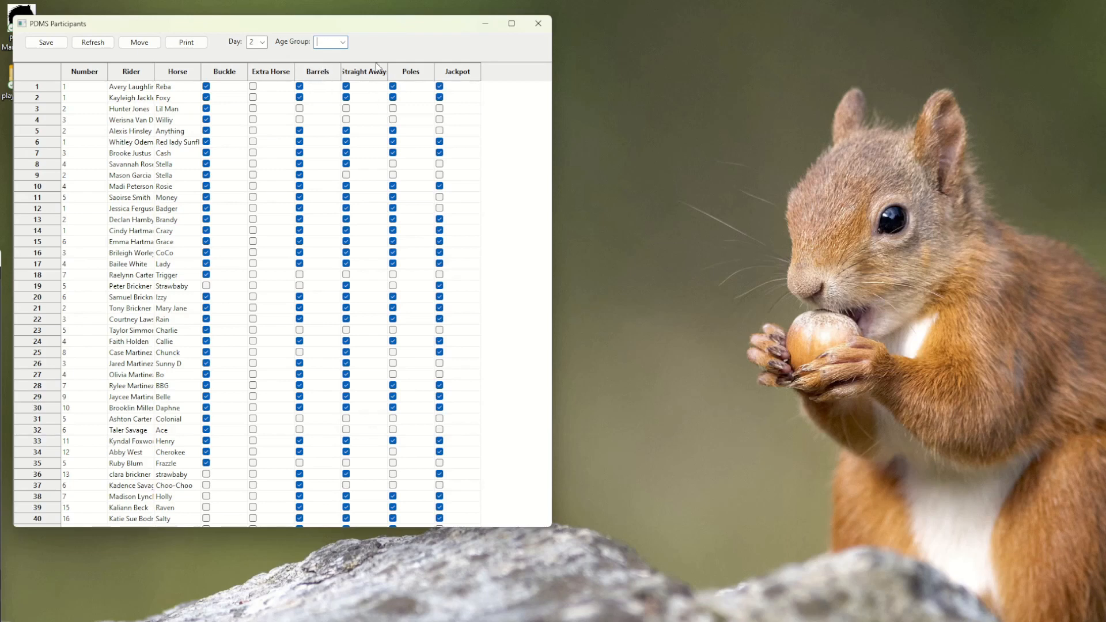
# Step: Enter the rider of the horse Trigger in Poles, then save and refresh the participants list
pyautogui.click(393, 278)
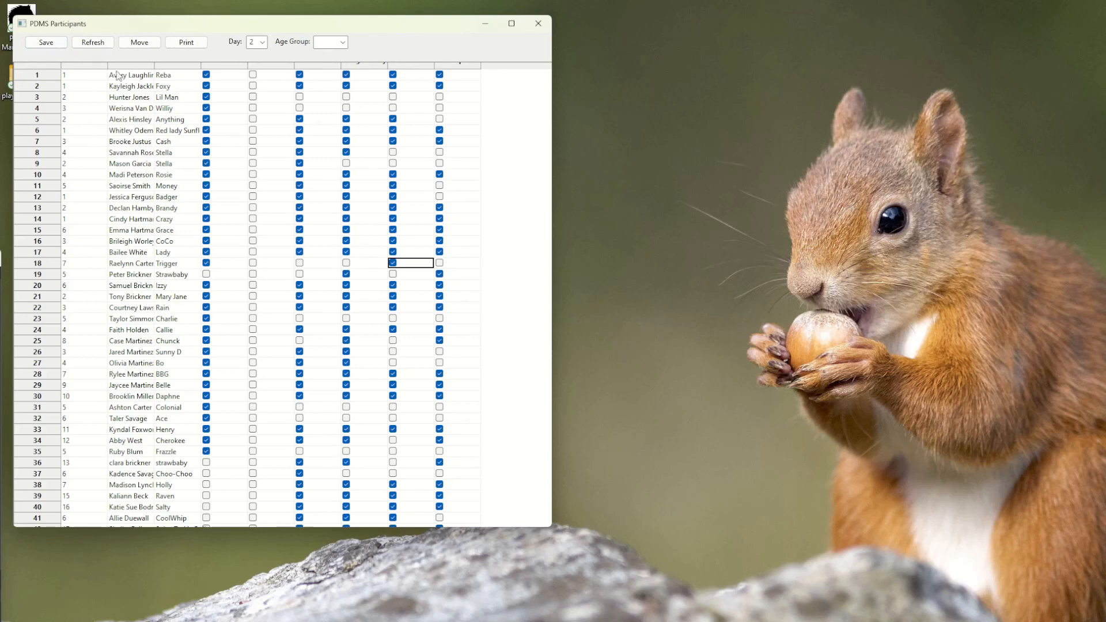
pyautogui.click(41, 45)
pyautogui.click(90, 44)
# Step: Filter the day 2 participants to age group 5-8 and refresh the list
pyautogui.click(344, 42)
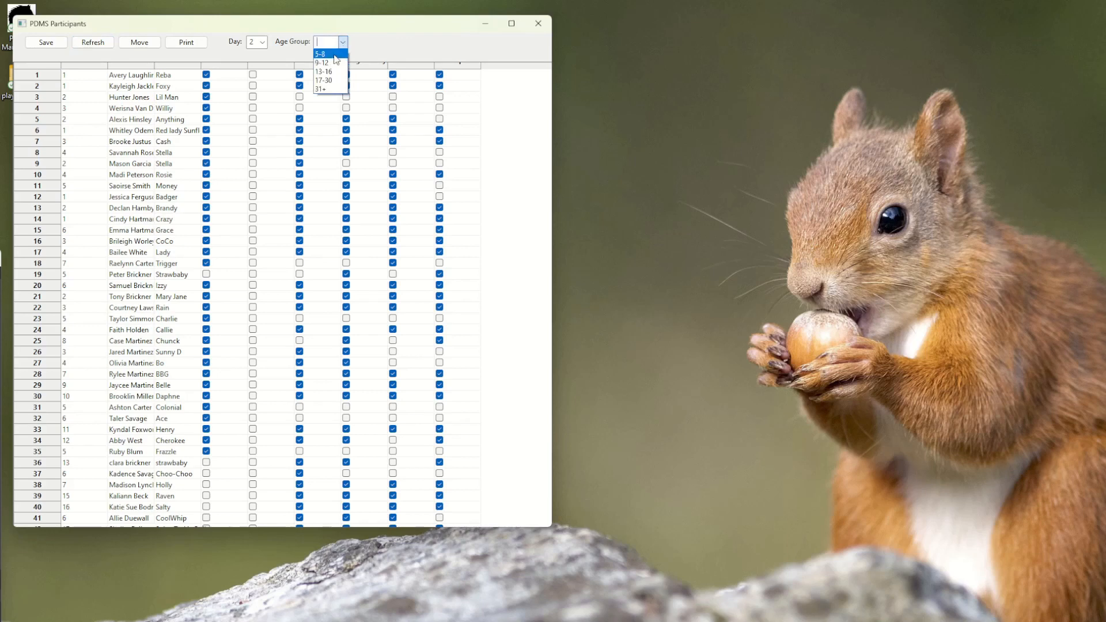
pyautogui.click(337, 61)
pyautogui.click(93, 42)
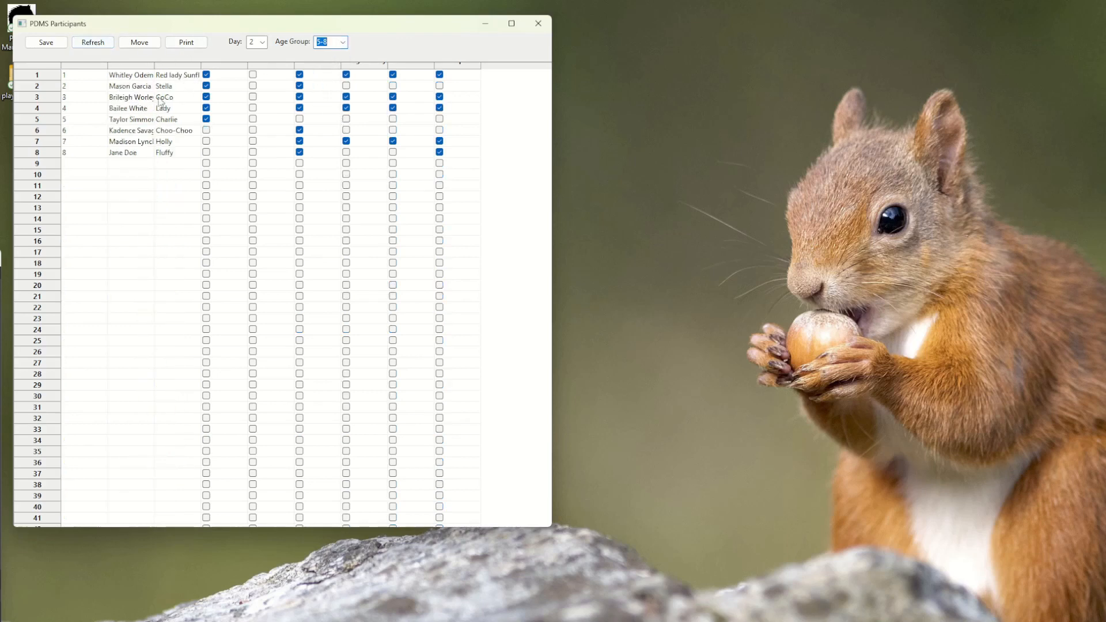
# Step: Move the rider in row 1 to the end of the 5-8 list, then move the rider in row 7 to the end
pyautogui.click(140, 43)
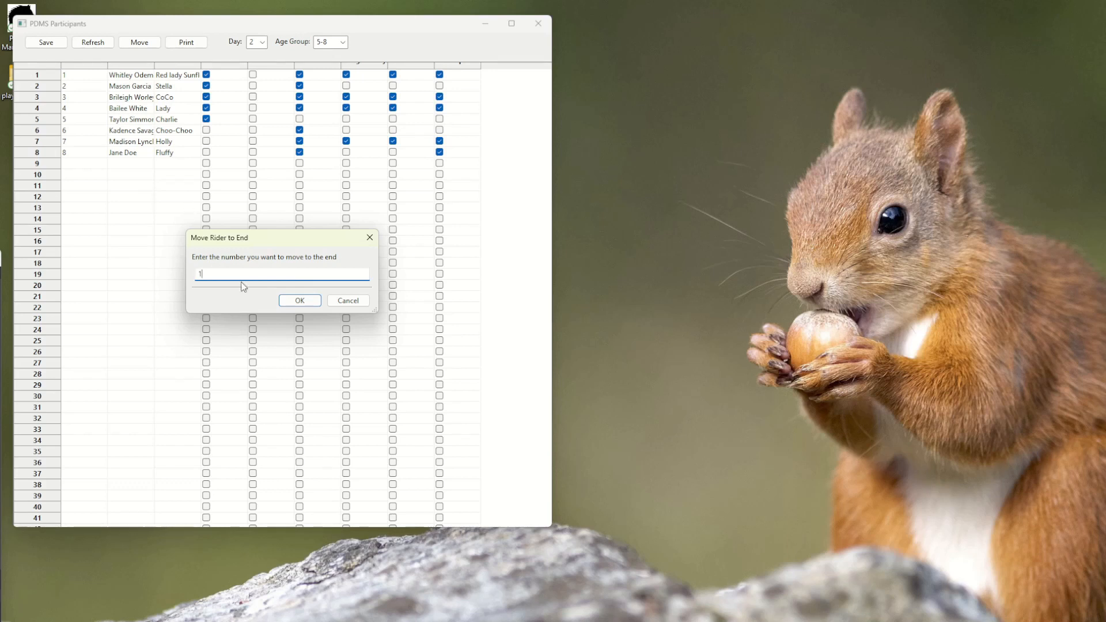
pyautogui.click(307, 303)
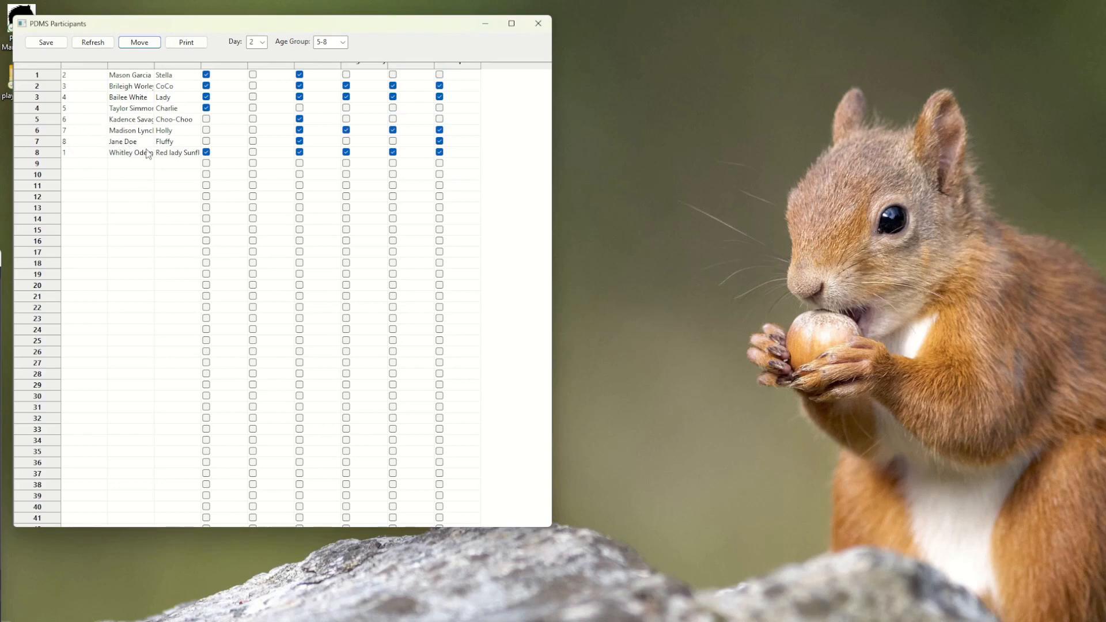
pyautogui.click(140, 42)
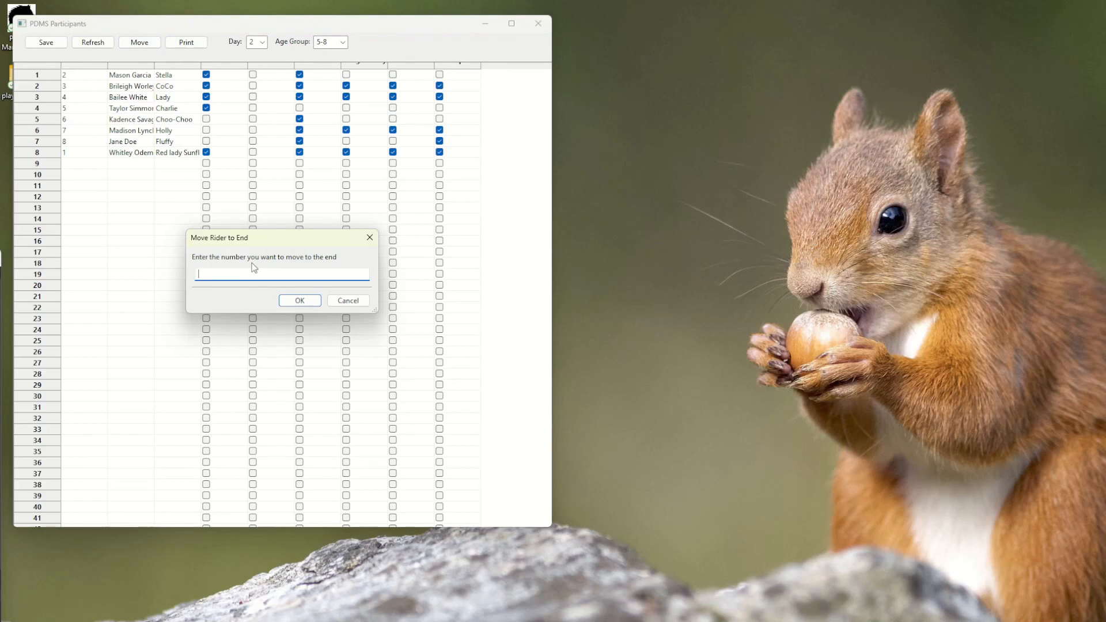
pyautogui.write('7')
pyautogui.click(299, 301)
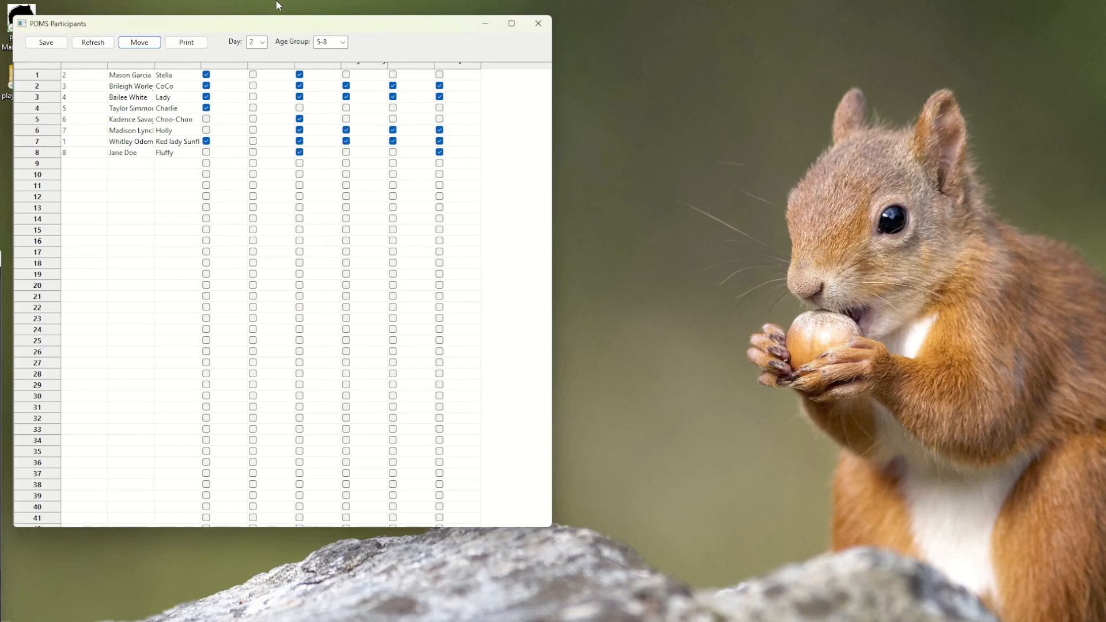
# Step: Generate the printable participant list for the play day and view it in the browser
pyautogui.click(198, 45)
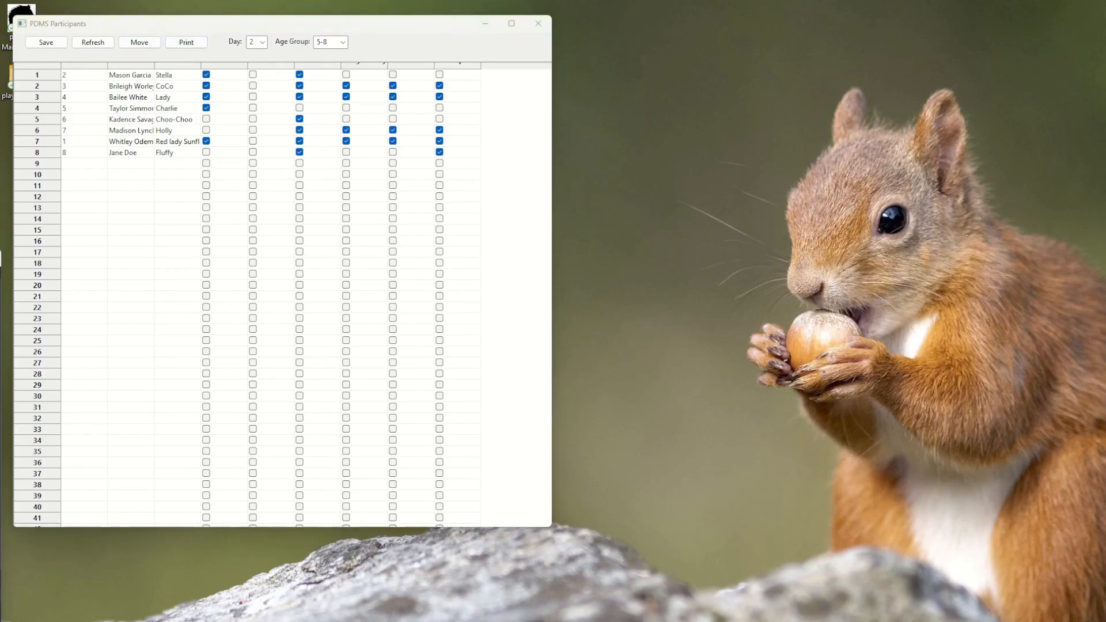
pyautogui.moveTo(1, 271); pyautogui.dragTo(350, 34)
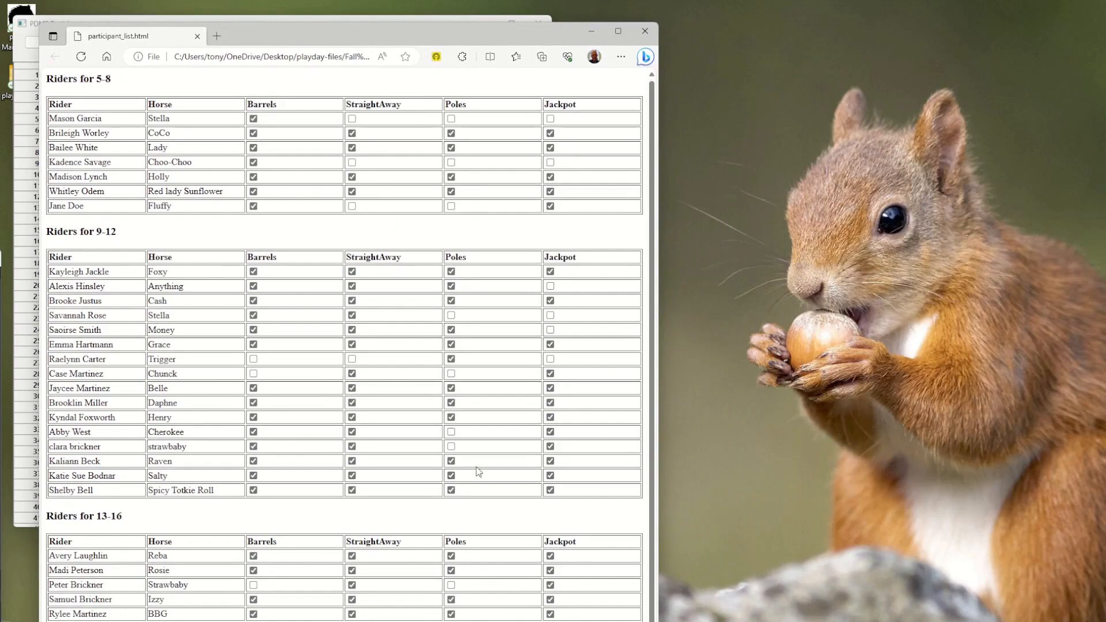
# Step: Look through the printed participant list for all age groups, then close it and the participants window
pyautogui.moveTo(456, 24); pyautogui.dragTo(450, 106)
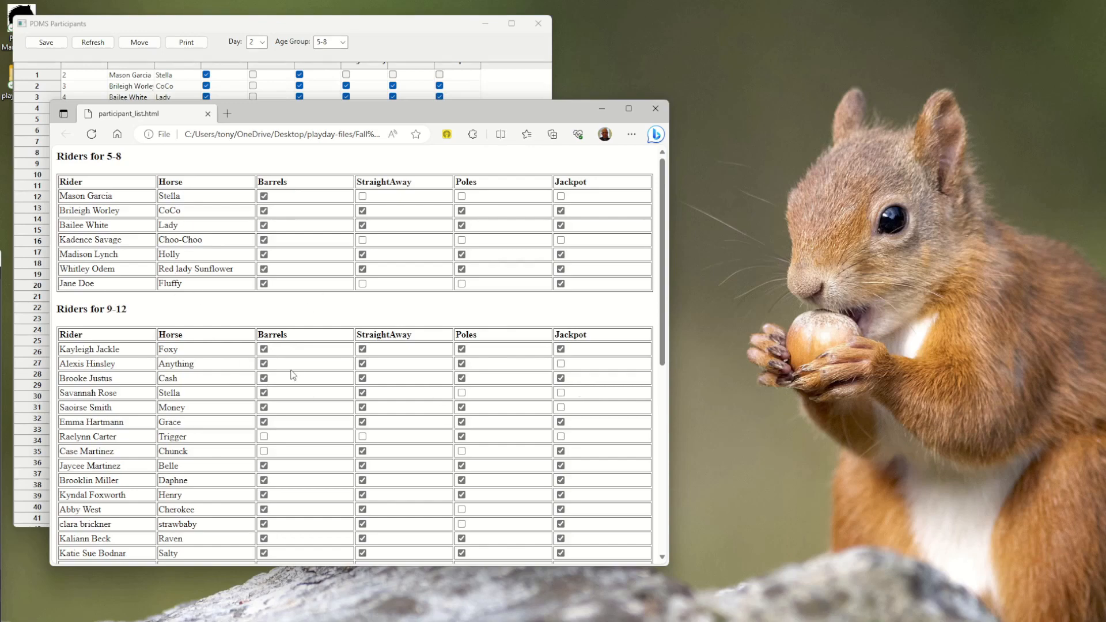
pyautogui.scroll(-6, 293, 374)
pyautogui.scroll(4, 293, 374)
pyautogui.scroll(3, 293, 375)
pyautogui.click(655, 110)
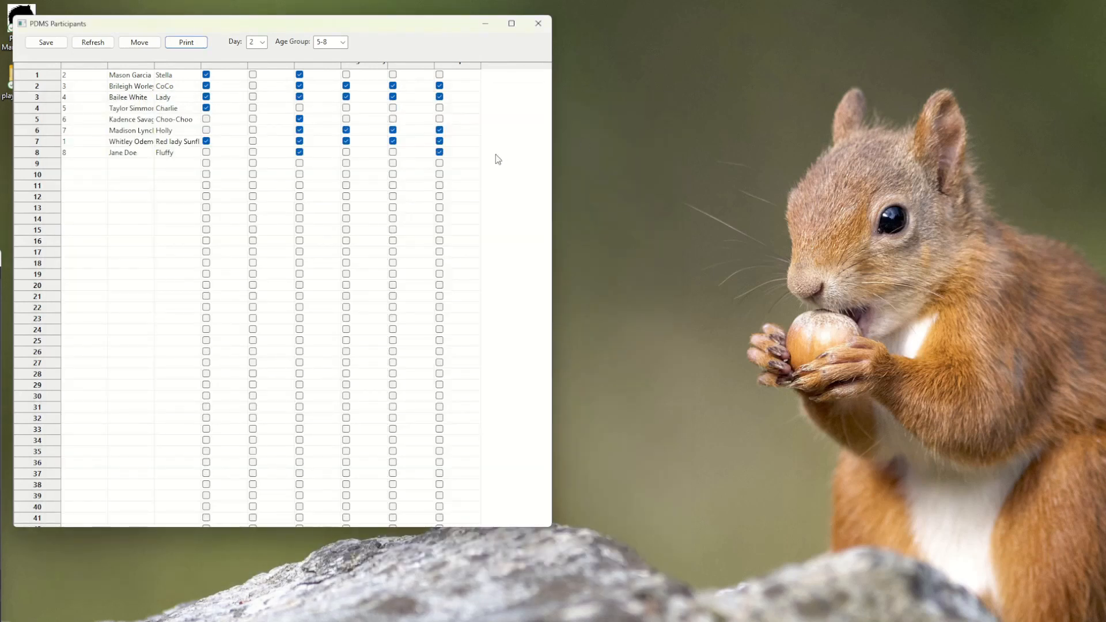
pyautogui.click(538, 25)
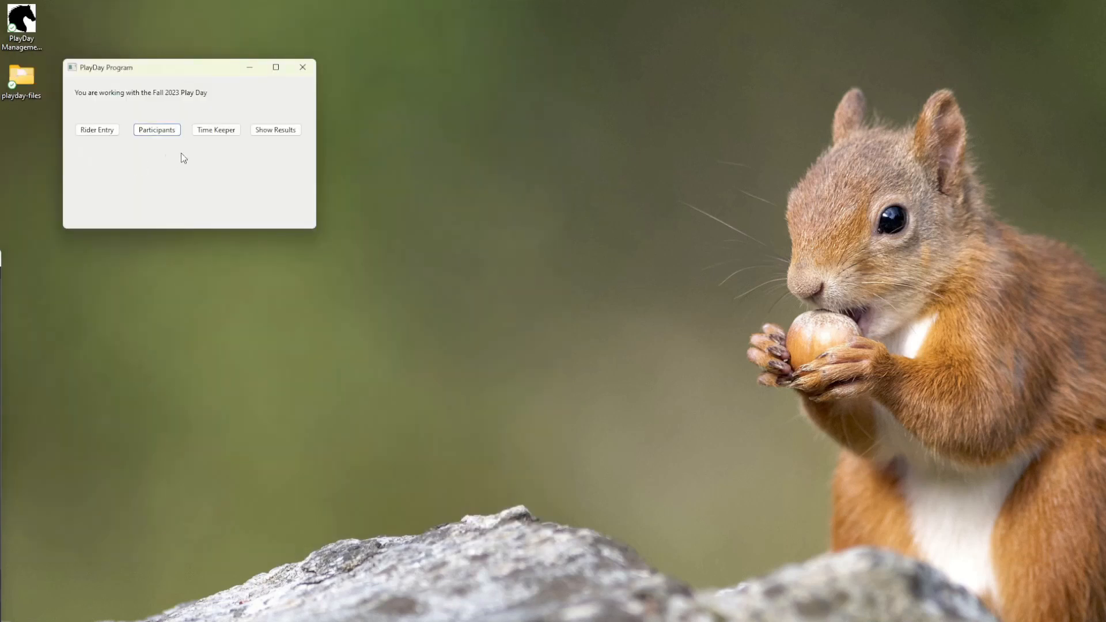
# Step: Open time entry and load the riders for day 3, age group 5-8, Barrels
pyautogui.click(216, 130)
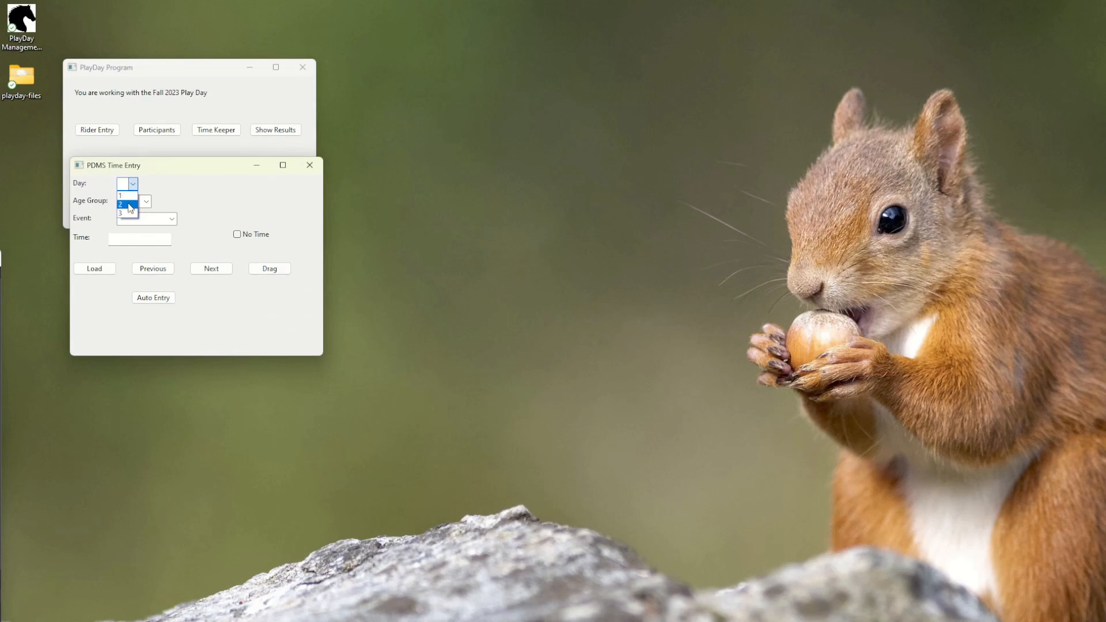
pyautogui.click(127, 214)
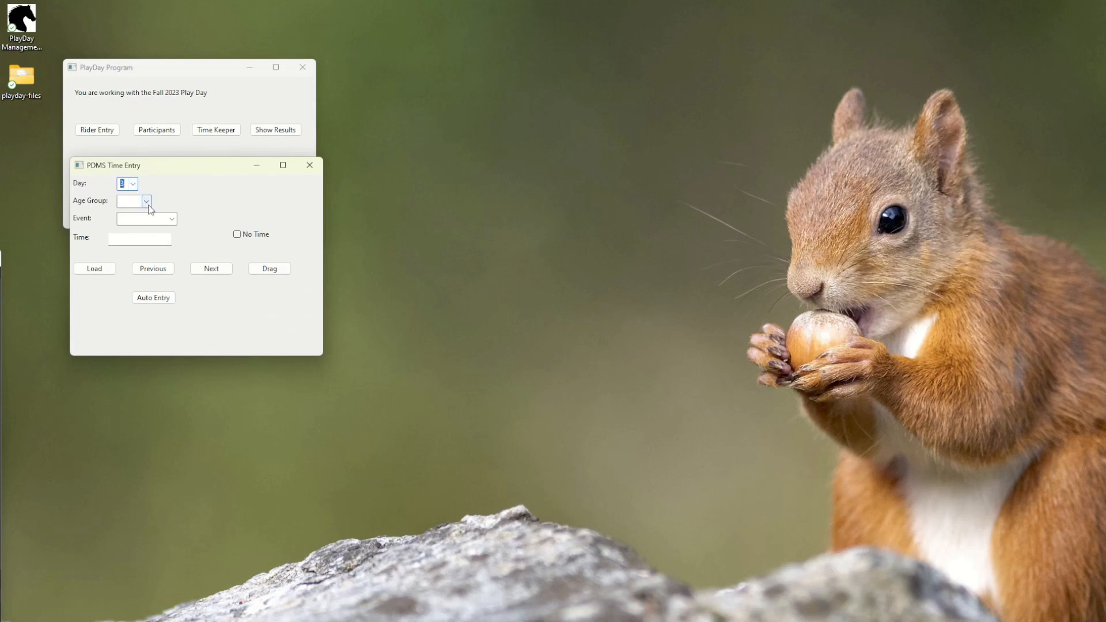
pyautogui.click(146, 201)
pyautogui.click(131, 211)
pyautogui.click(178, 219)
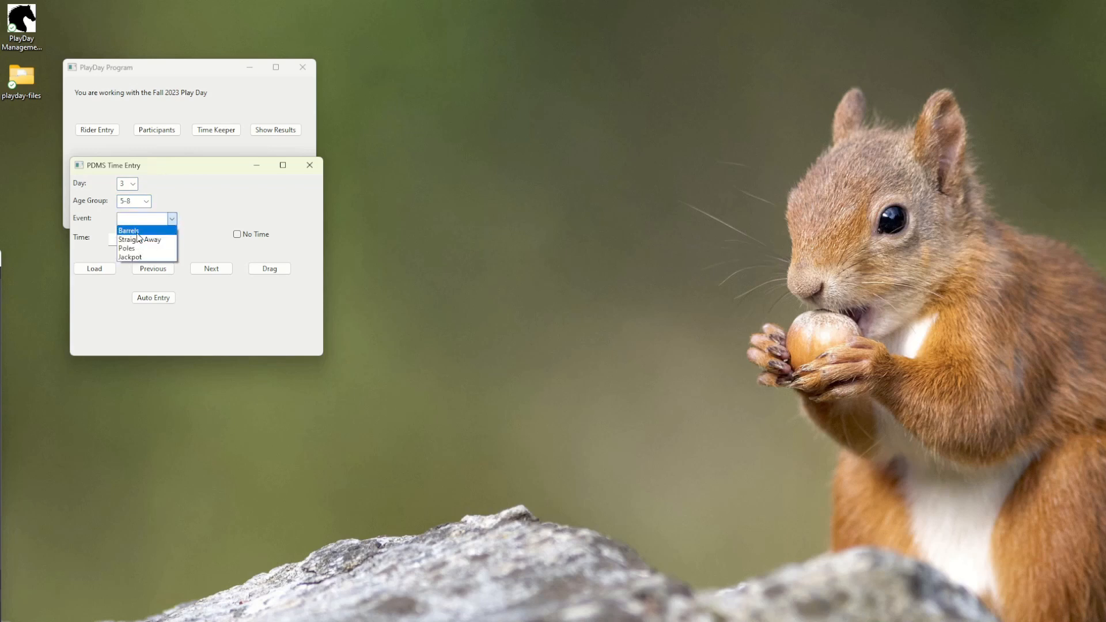
pyautogui.click(130, 229)
pyautogui.click(96, 269)
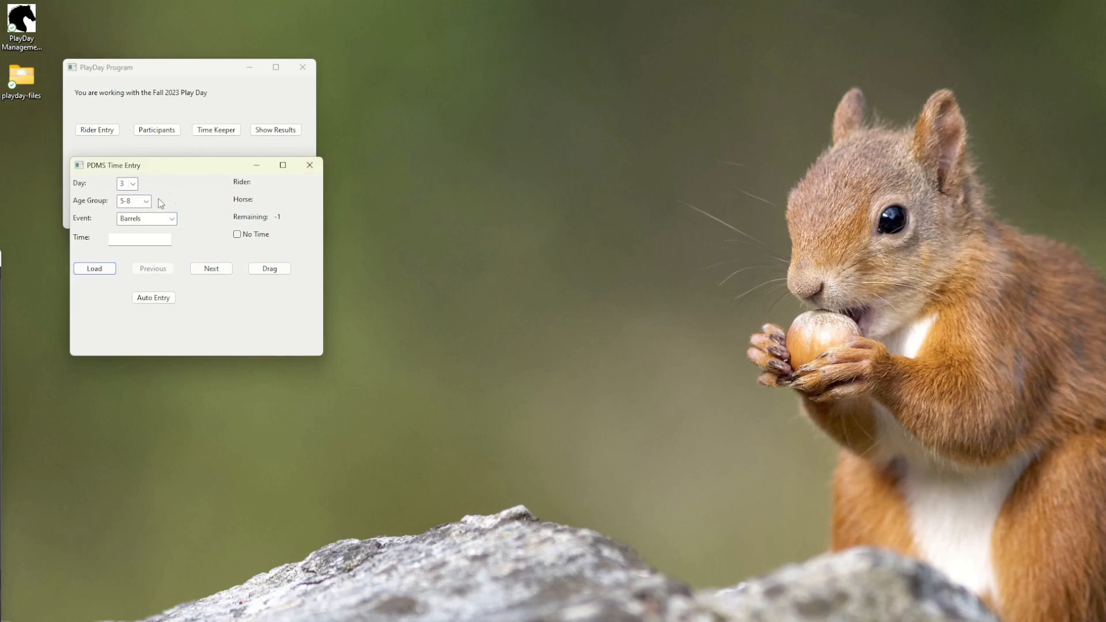
# Step: Change the time entry day to 2 and load the 5-8 Barrels riders
pyautogui.click(134, 183)
pyautogui.click(125, 201)
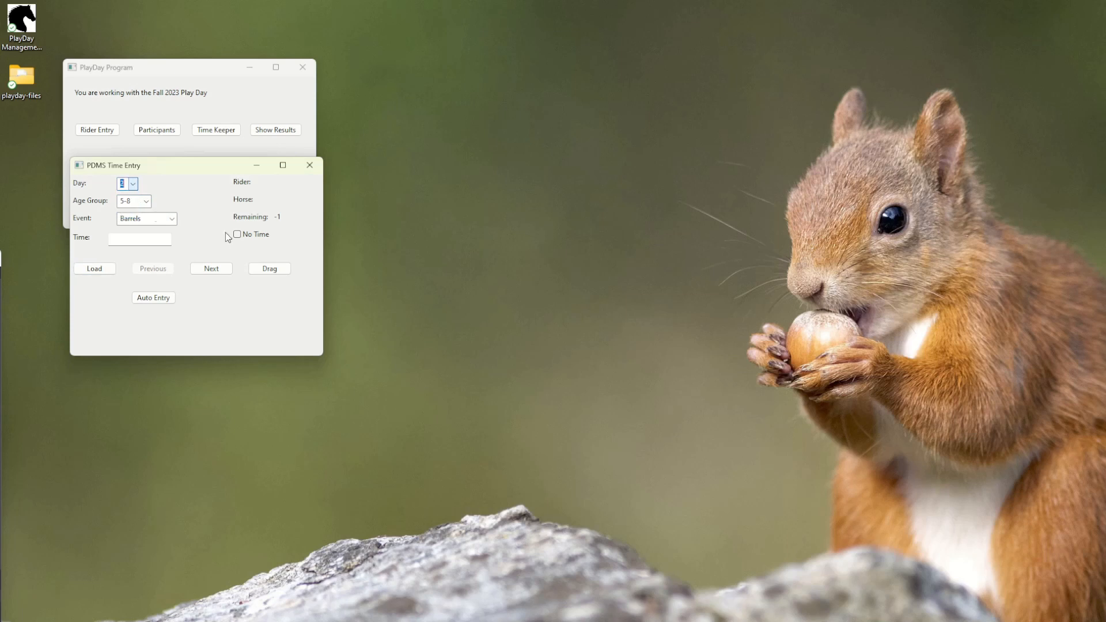
pyautogui.click(98, 270)
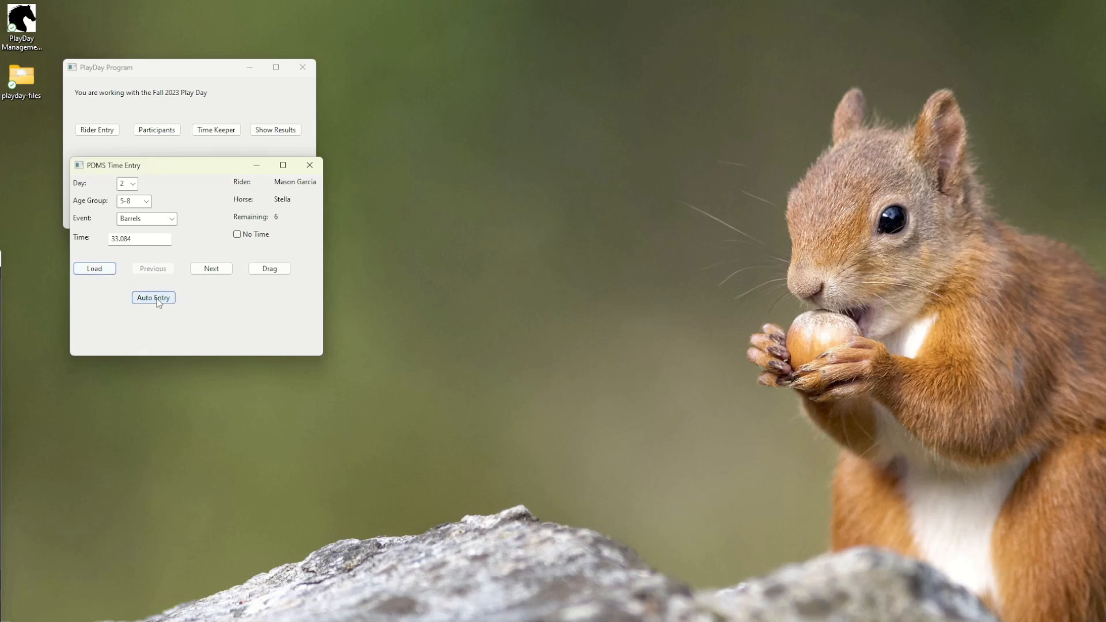
# Step: Step forward through the first few 5-8 Barrels riders, then return to the first one
pyautogui.click(211, 270)
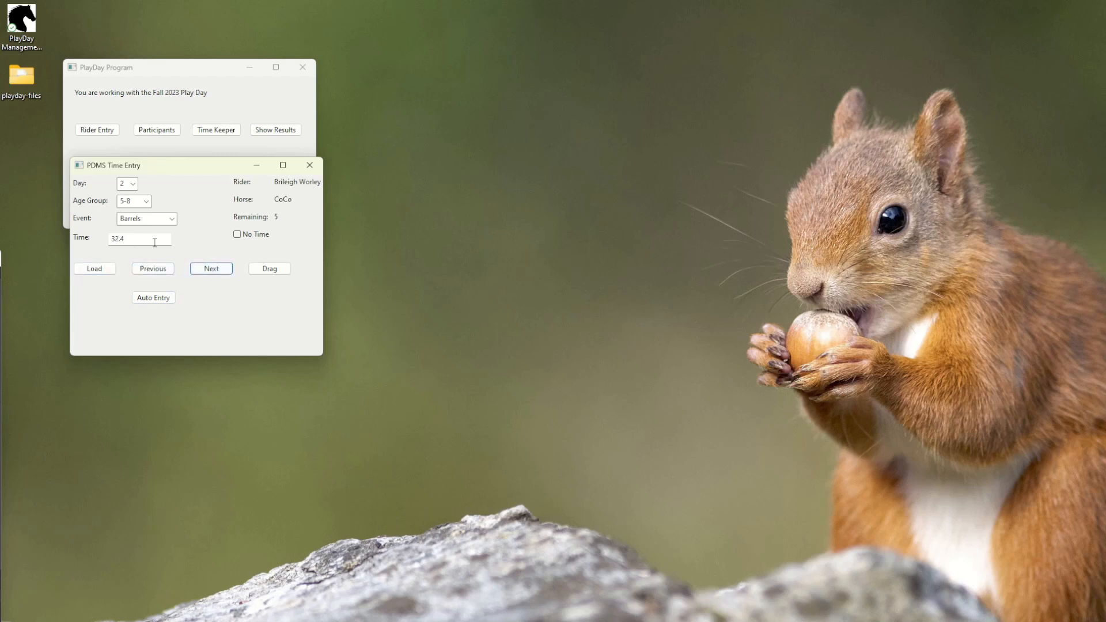
pyautogui.click(153, 269)
pyautogui.click(213, 271)
pyautogui.click(219, 270)
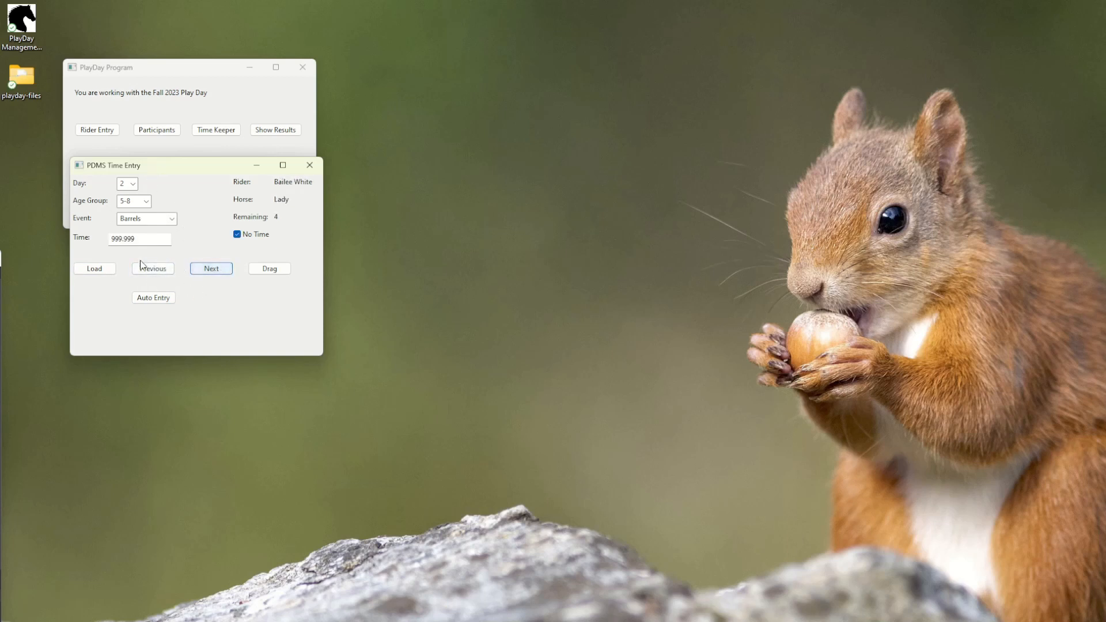
pyautogui.click(160, 275)
pyautogui.click(159, 276)
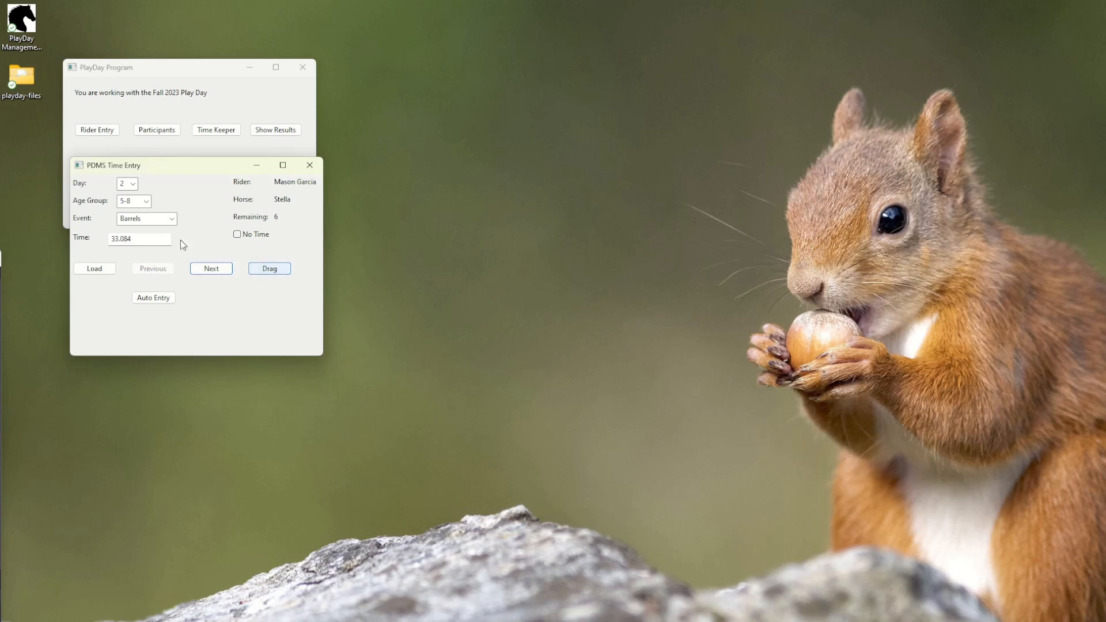
# Step: Pause time entry for an arena drag, then dismiss the notice to resume
pyautogui.click(283, 272)
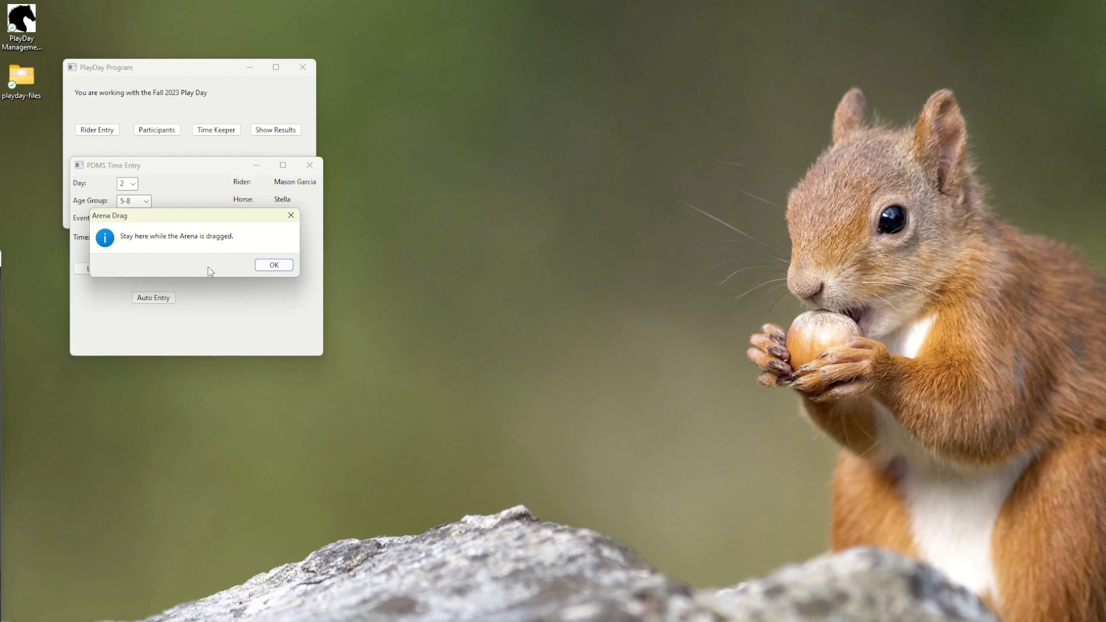
pyautogui.click(275, 266)
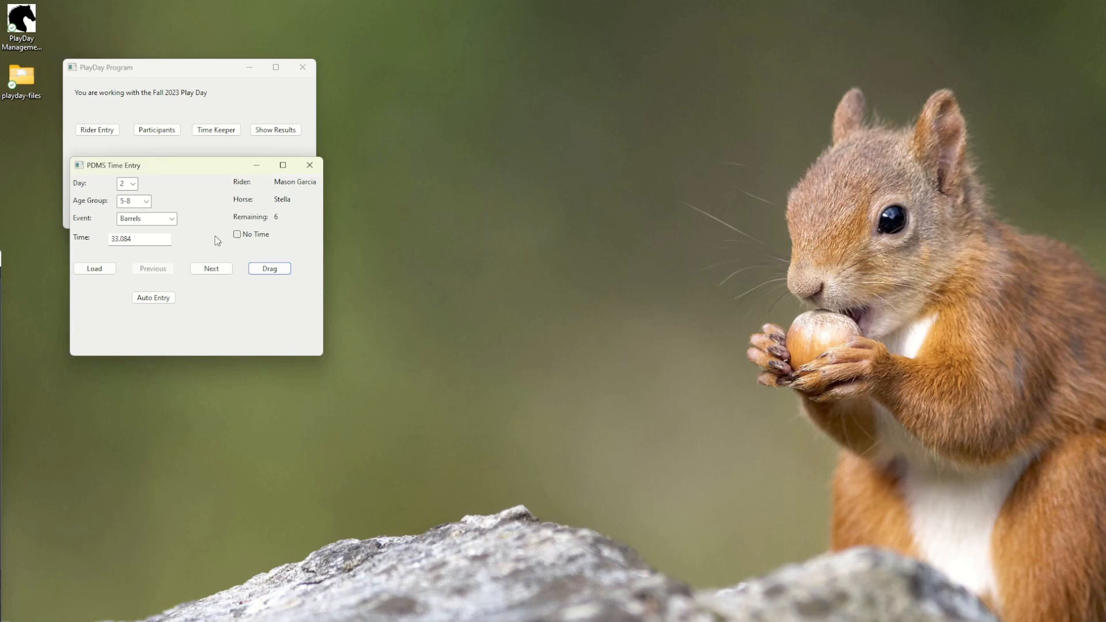
# Step: Mark the first 5-8 Barrels rider as No Time, advance to the following rider, and go back to check the entry
pyautogui.click(241, 235)
pyautogui.click(207, 270)
pyautogui.click(237, 235)
pyautogui.click(237, 234)
pyautogui.click(210, 269)
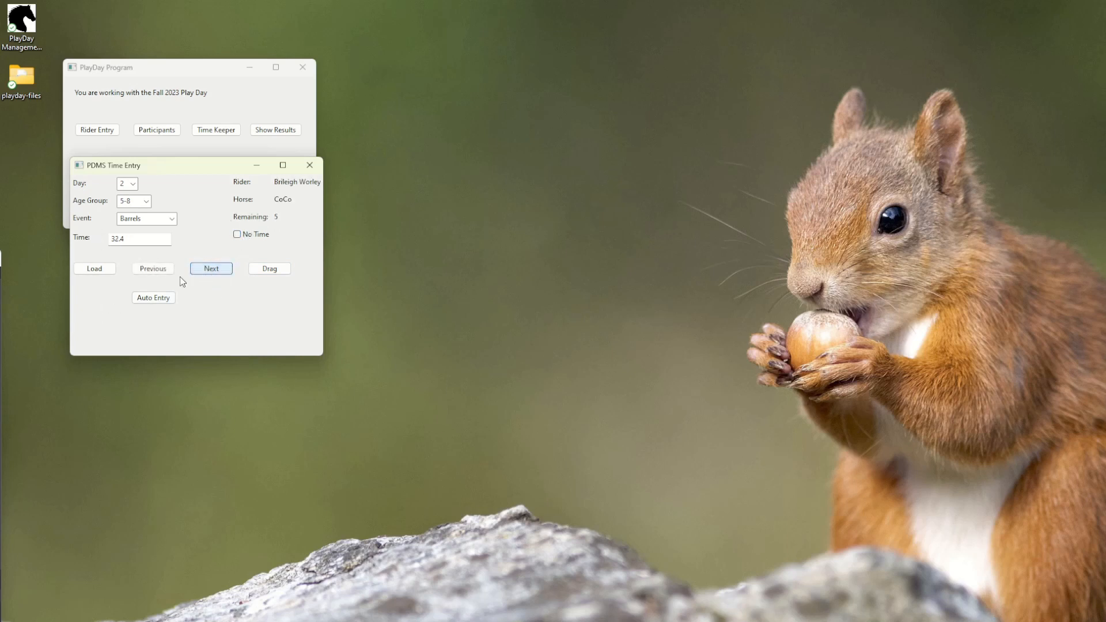
pyautogui.click(149, 269)
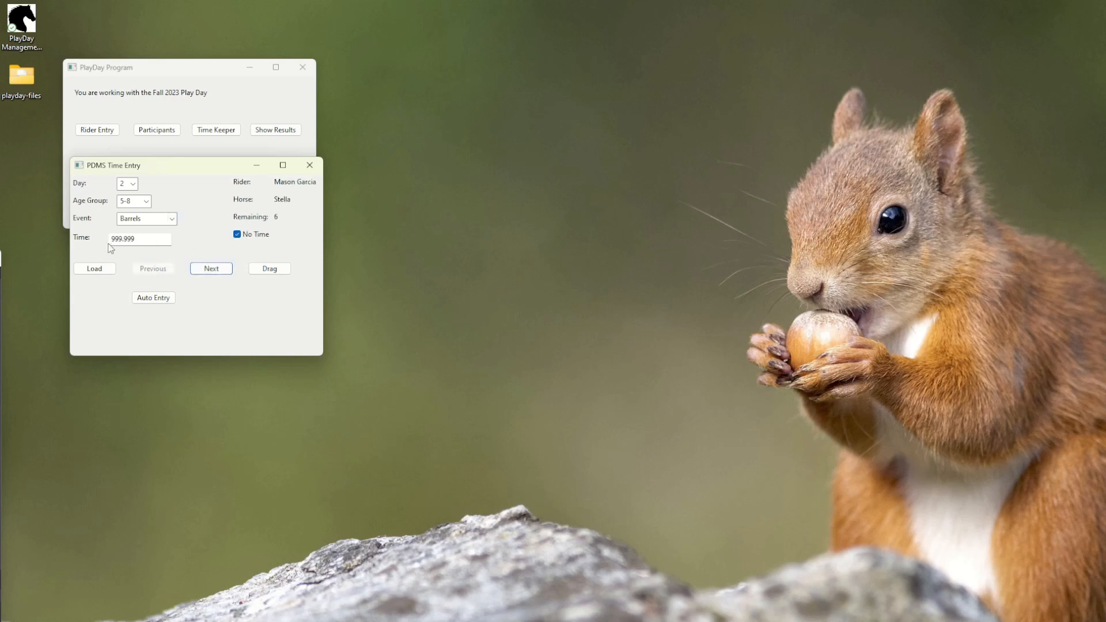
# Step: Clear No Time for the first rider, start automatic timer entry, then cancel it and dismiss the error
pyautogui.doubleClick(142, 238)
pyautogui.click(236, 235)
pyautogui.click(163, 299)
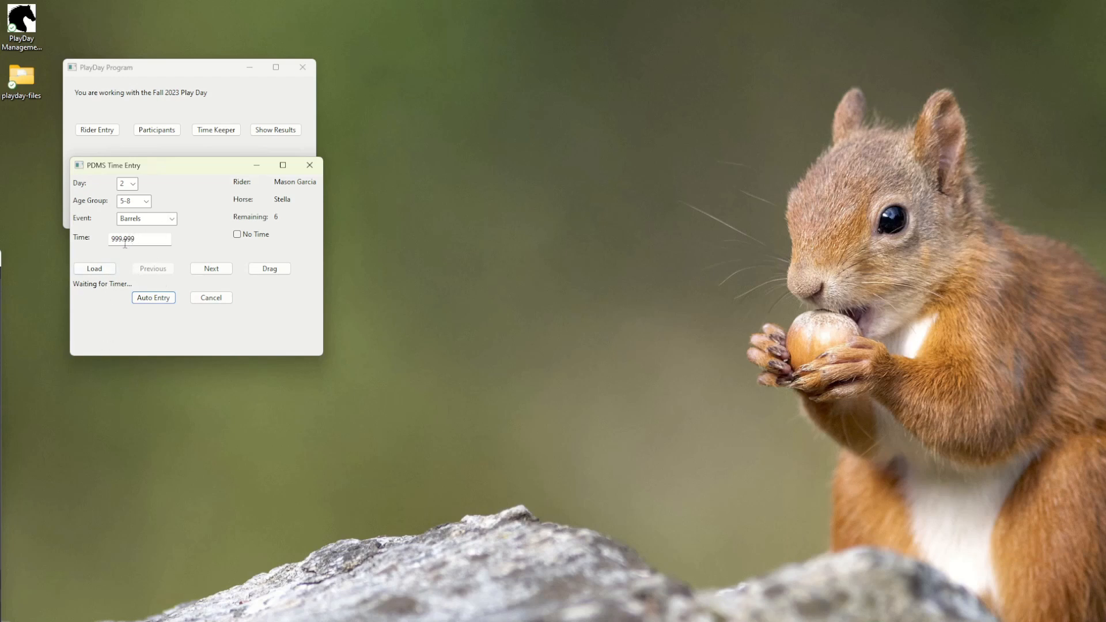
pyautogui.click(221, 299)
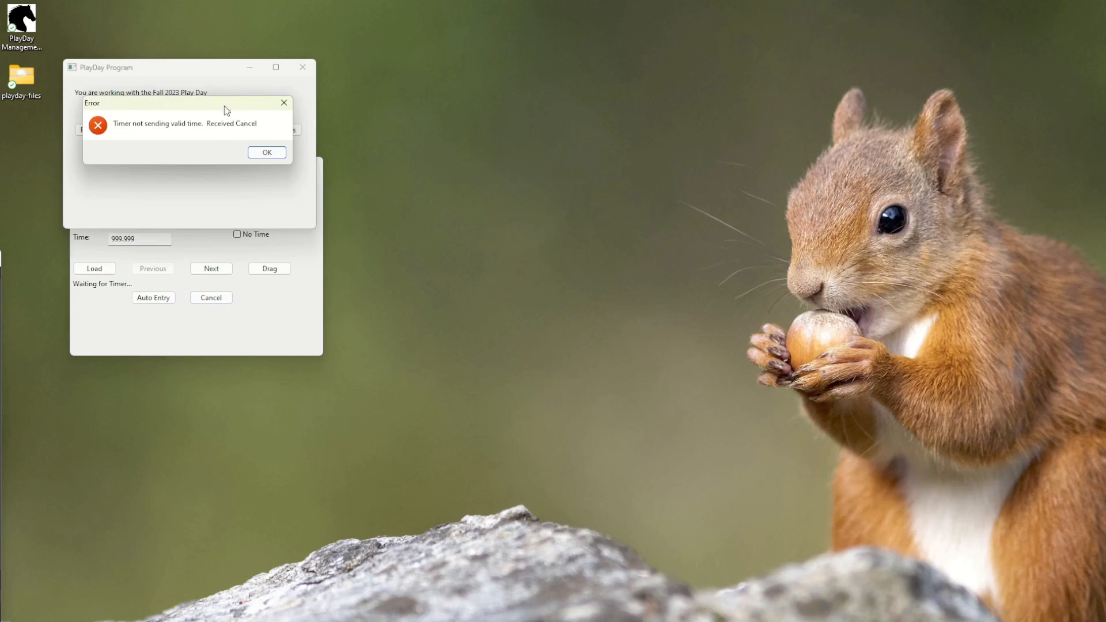
pyautogui.click(272, 154)
pyautogui.click(232, 331)
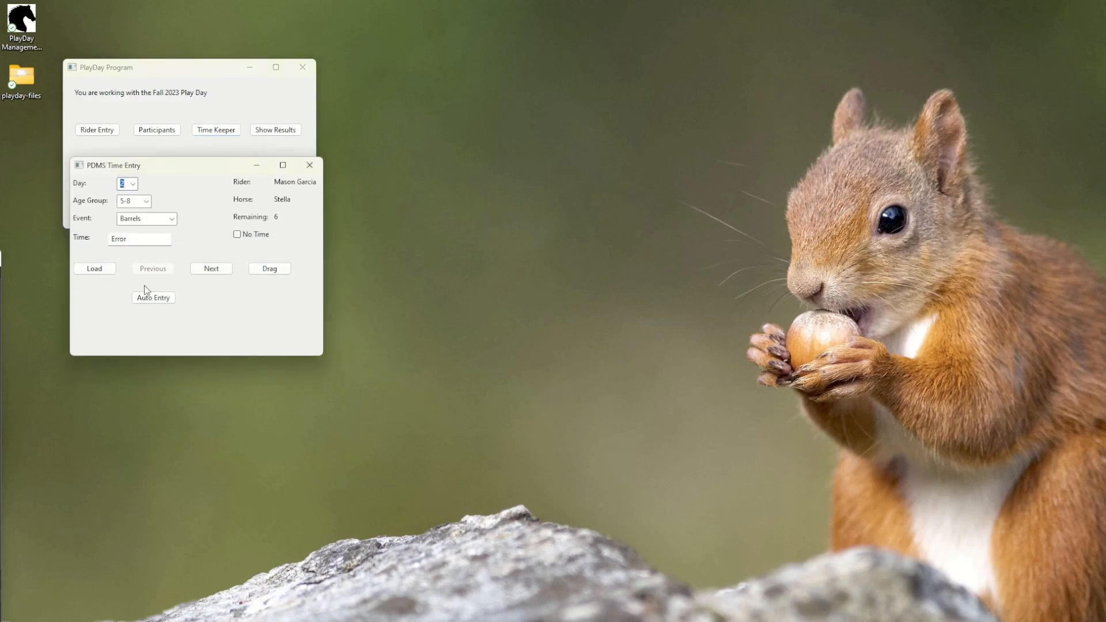
# Step: Set the first rider's Barrels time manually to 0.0 and advance to the following rider
pyautogui.doubleClick(144, 243)
pyautogui.write('0.0')
pyautogui.click(219, 275)
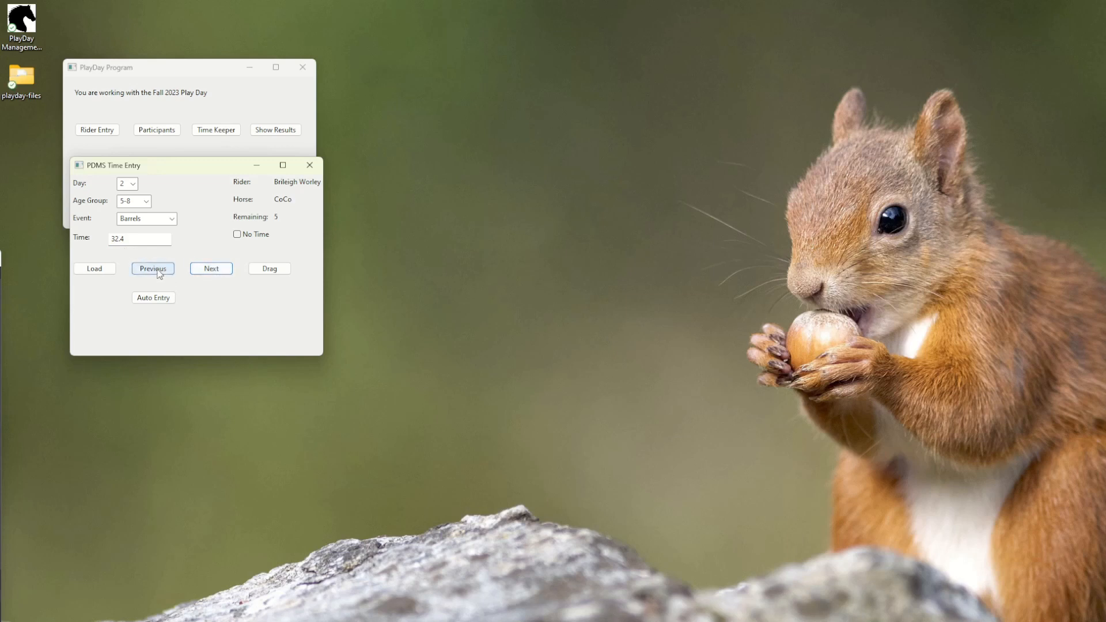
# Step: Advance to the last 5-8 Barrels rider, on the horse Fluffy, and record a time of 123.123
pyautogui.click(222, 269)
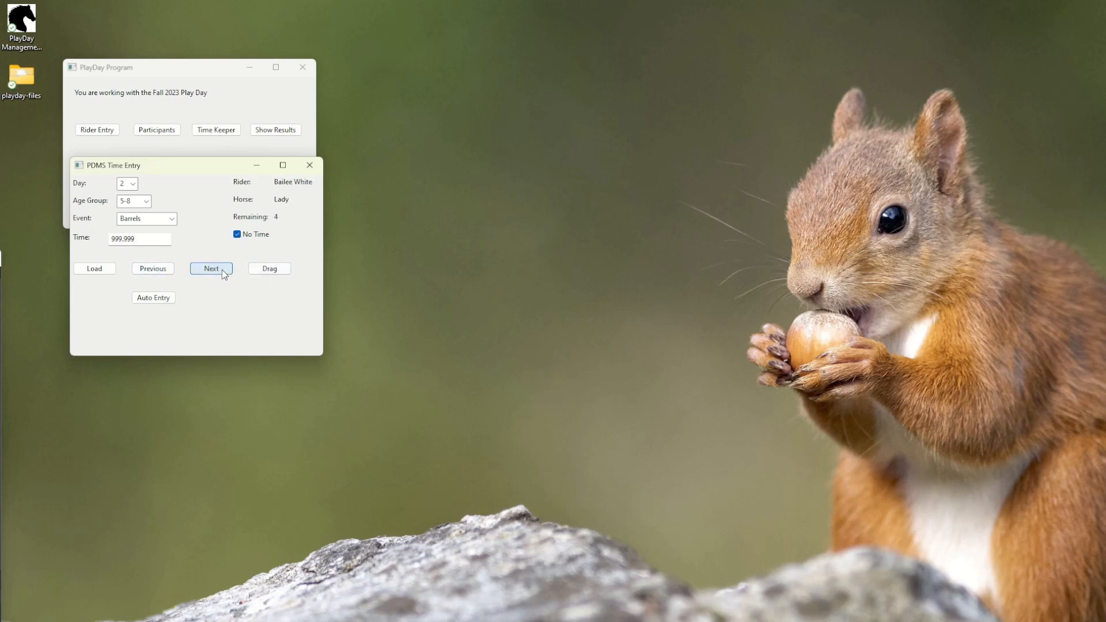
pyautogui.click(223, 270)
pyautogui.click(223, 270)
pyautogui.click(217, 270)
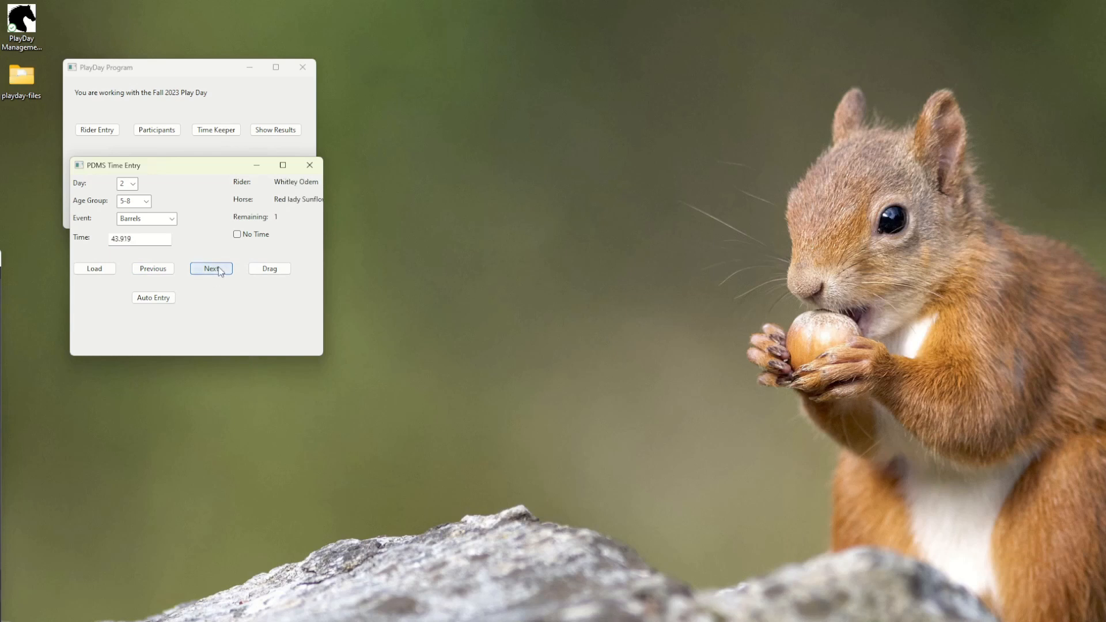
pyautogui.click(222, 270)
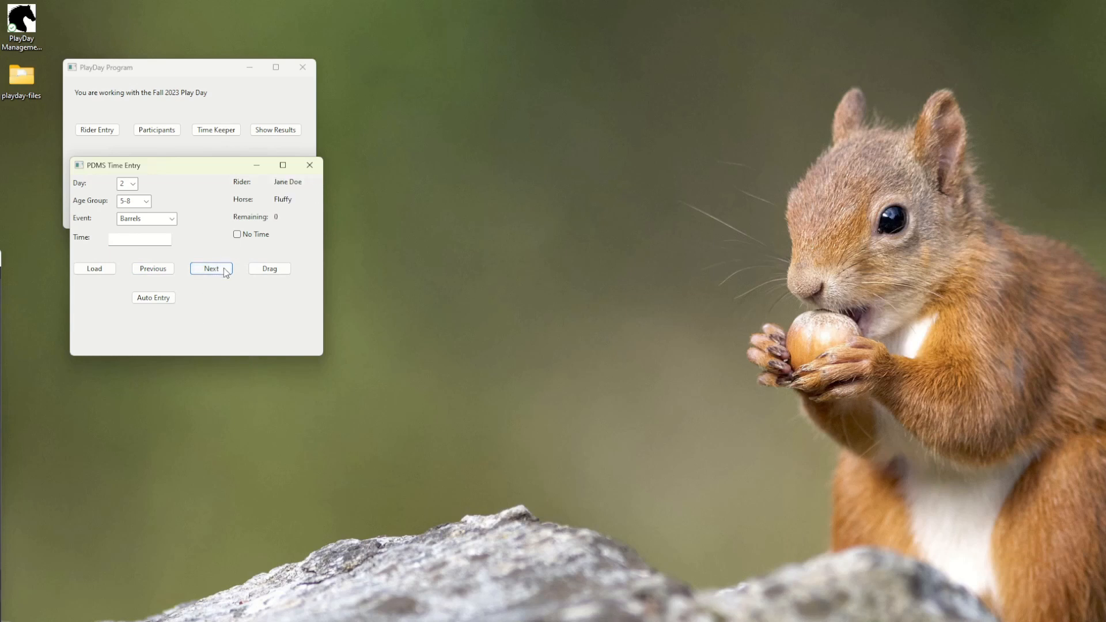
pyautogui.click(128, 240)
pyautogui.write('123.123')
pyautogui.click(212, 271)
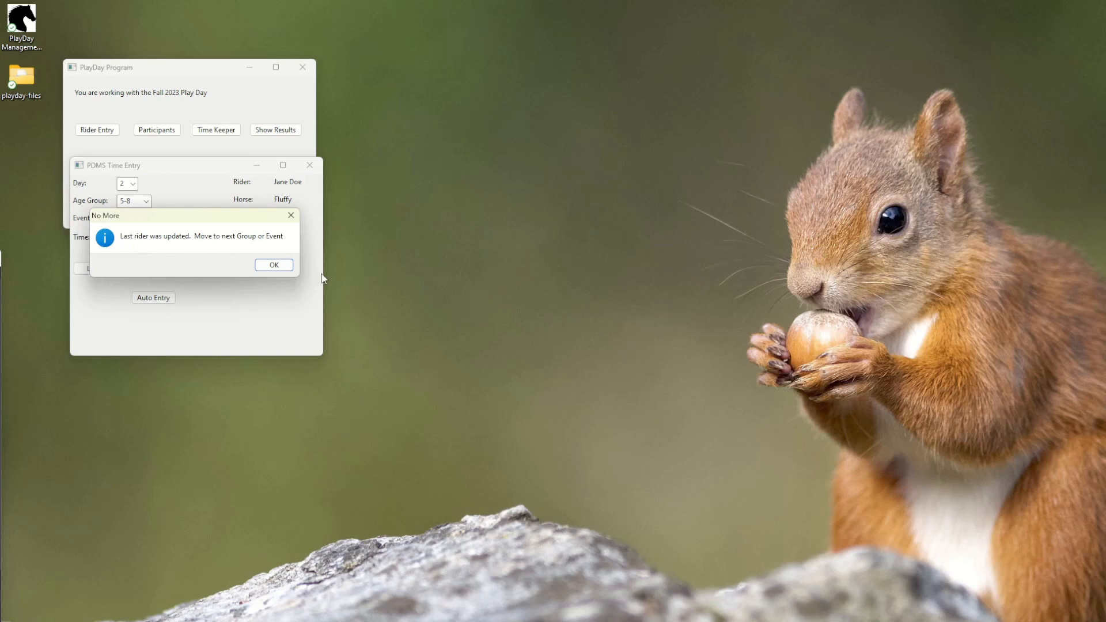
pyautogui.click(275, 266)
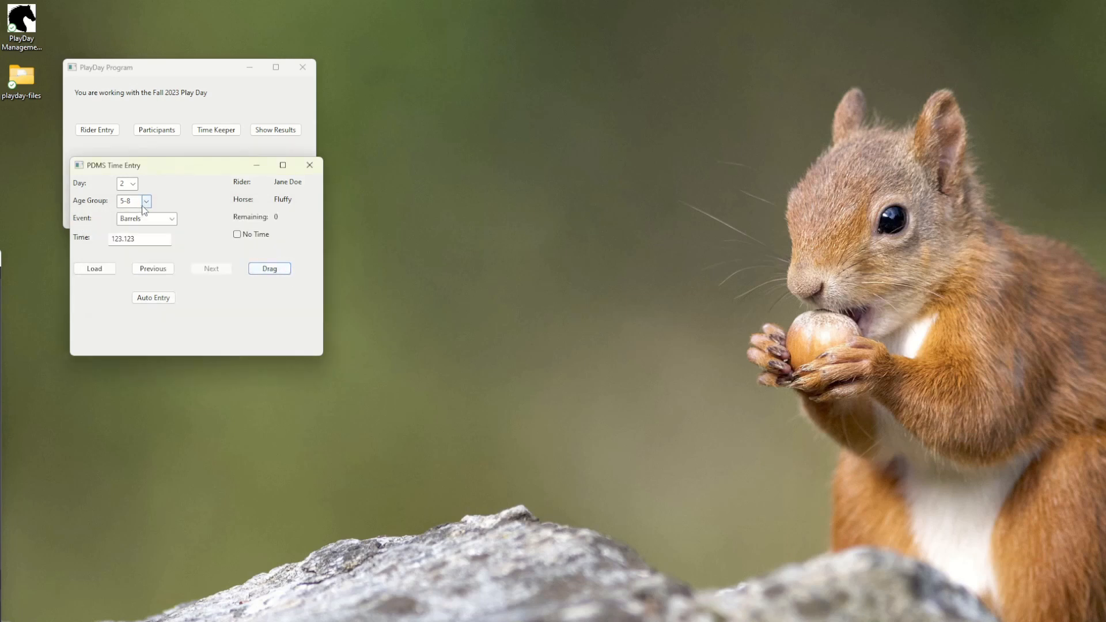
# Step: Load the day 2 Barrels riders for age group 9-12, then close time entry
pyautogui.click(146, 201)
pyautogui.click(144, 222)
pyautogui.click(95, 268)
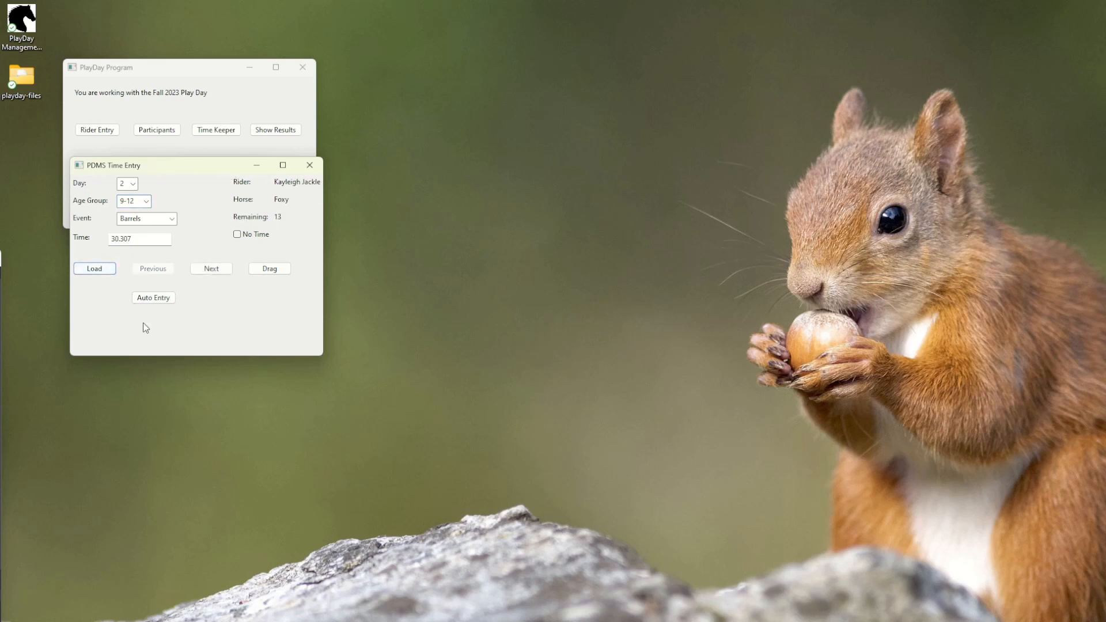
pyautogui.click(310, 166)
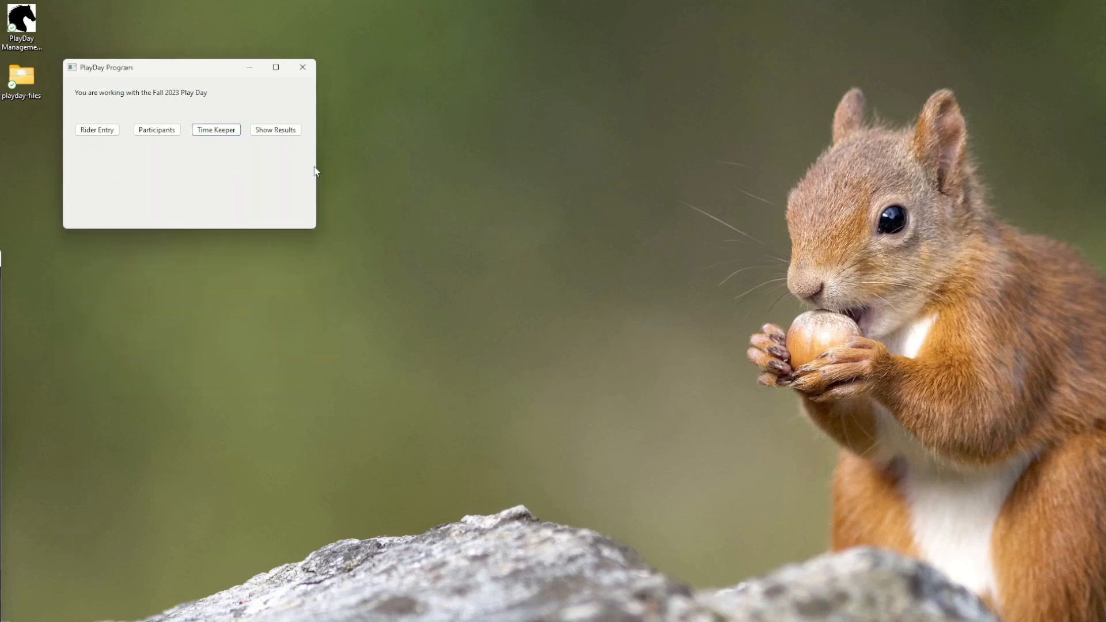
# Step: Show the results for age group 5-8, series Week2, and enlarge the window to reveal the full event time tables
pyautogui.click(275, 132)
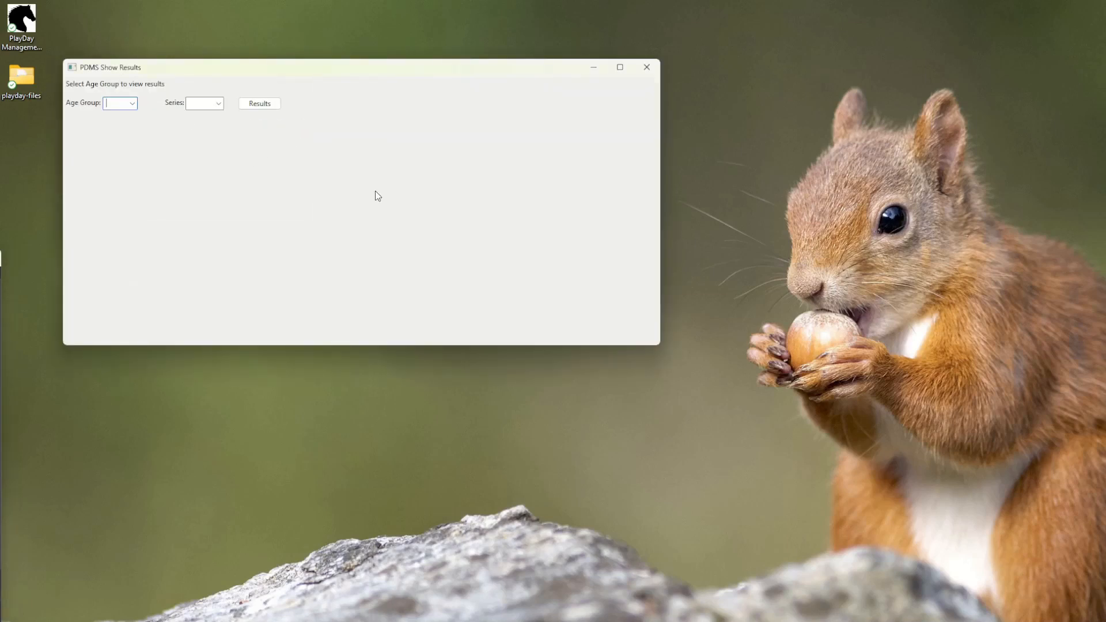
pyautogui.click(133, 104)
pyautogui.click(113, 116)
pyautogui.click(219, 104)
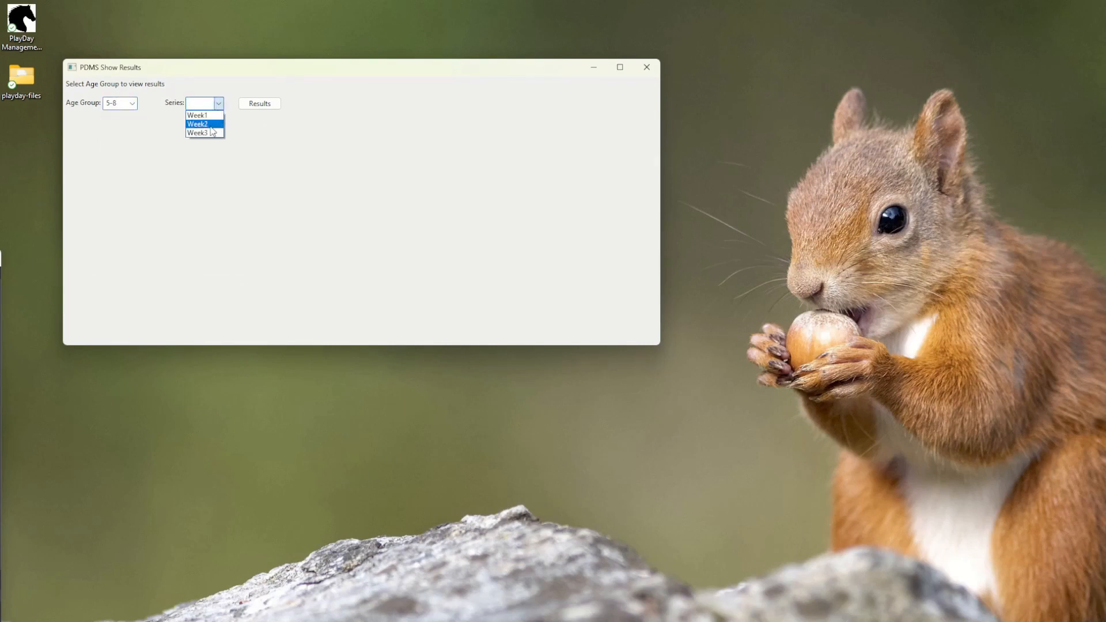
pyautogui.click(202, 113)
pyautogui.click(265, 105)
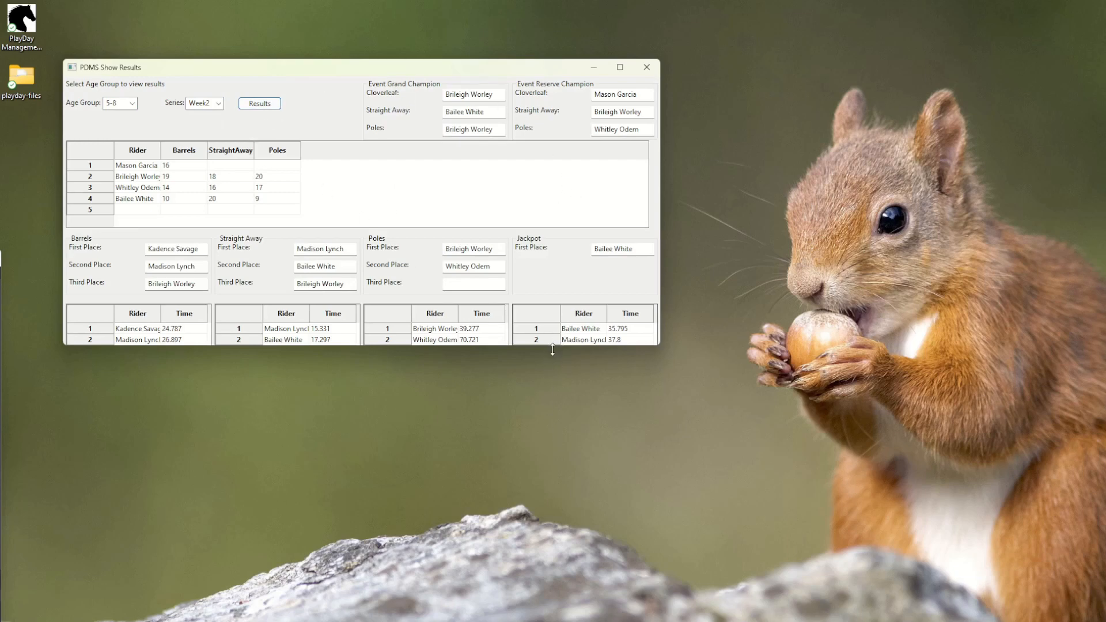
pyautogui.moveTo(552, 345); pyautogui.dragTo(539, 549)
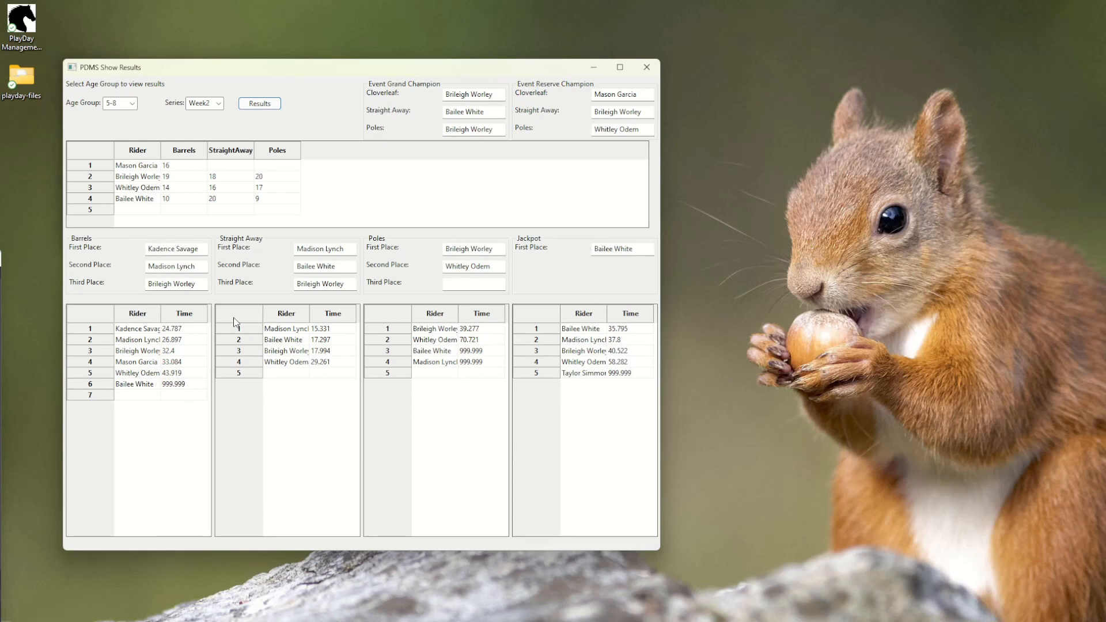
# Step: Switch to the Fall 2023 folder in File Explorer and view 5-8 Standings.html in a separate browser window
pyautogui.moveTo(1, 258); pyautogui.dragTo(460, 247)
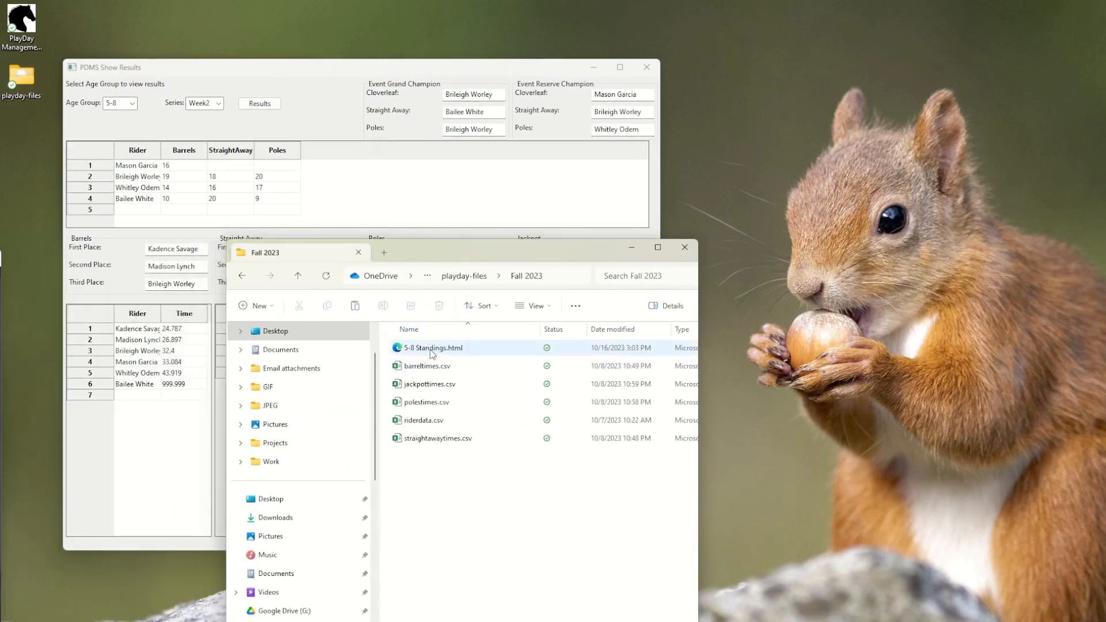
pyautogui.doubleClick(432, 349)
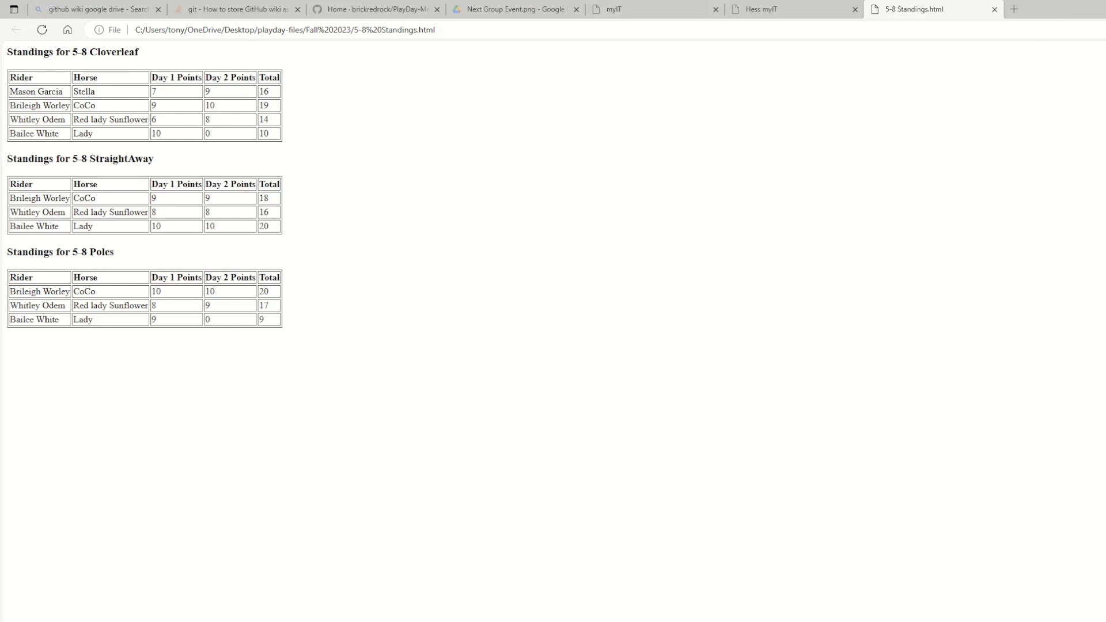
pyautogui.click(1101, 8)
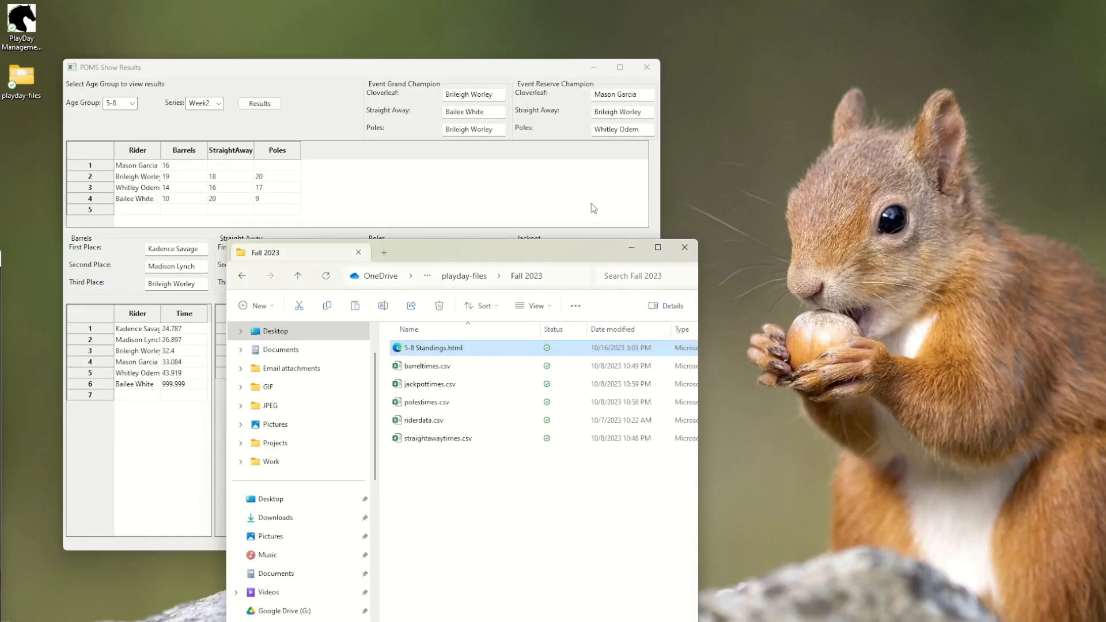
pyautogui.doubleClick(438, 348)
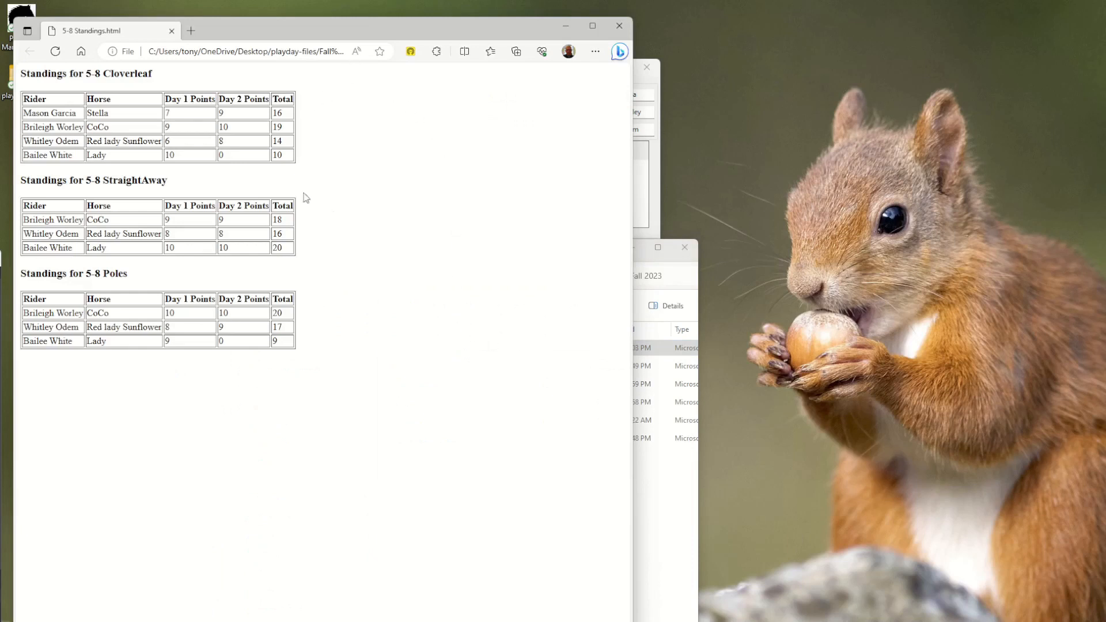